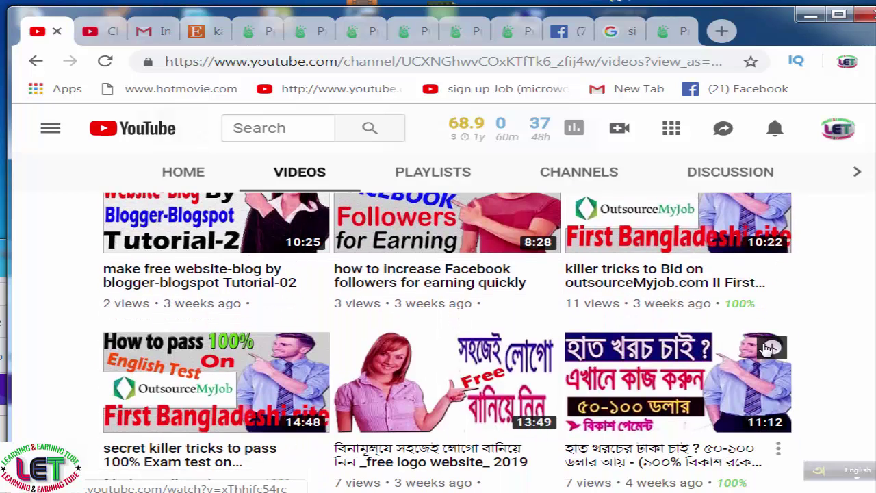
Switch to the Printify tab and scroll the welcome page's tip cards, e.g. hiring a print designer
{"action": "left_click", "coordinate": [263, 31]}
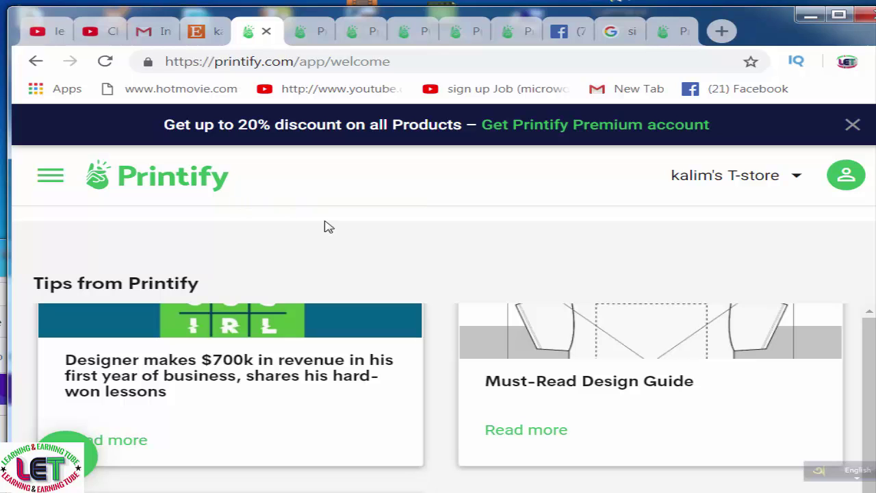
{"action": "scroll", "coordinate": [465, 237], "scroll_direction": "down", "scroll_amount": 3}
{"action": "scroll", "coordinate": [386, 350], "scroll_direction": "down", "scroll_amount": 3}
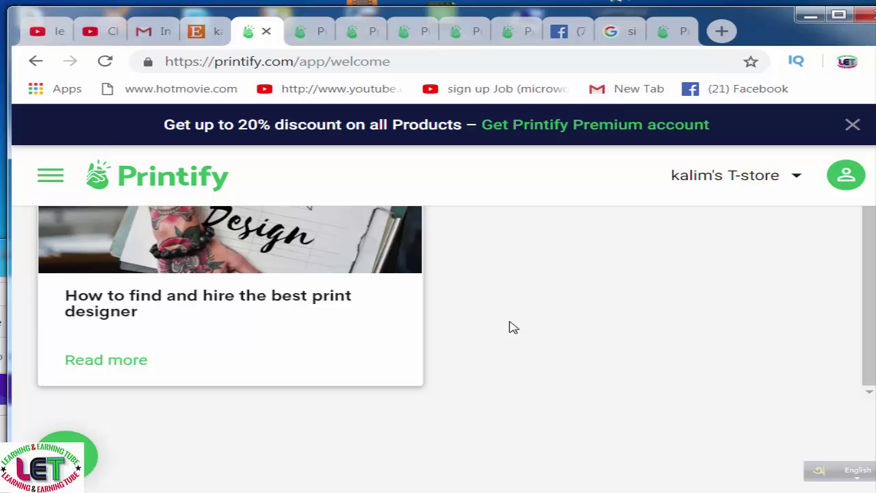
{"action": "scroll", "coordinate": [514, 327], "scroll_direction": "up", "scroll_amount": 1}
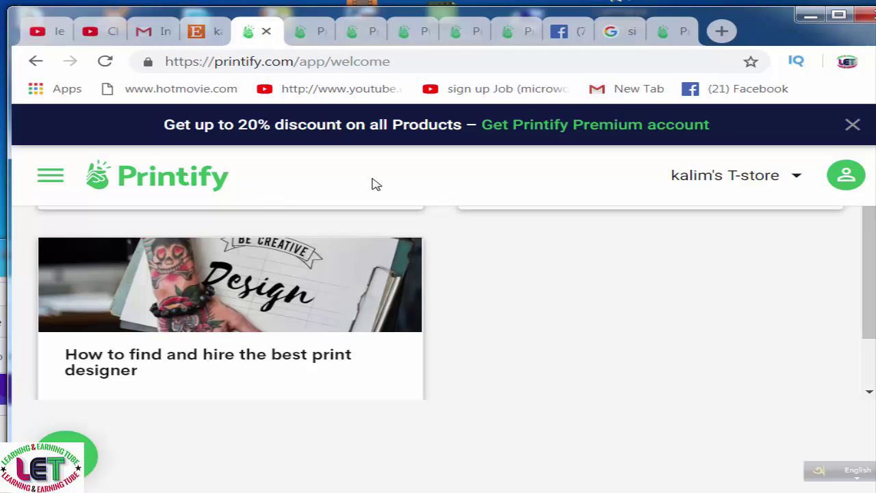
Open the Google result 'Sign up - Printify' in a new tab and switch to it
{"action": "left_click", "coordinate": [619, 32]}
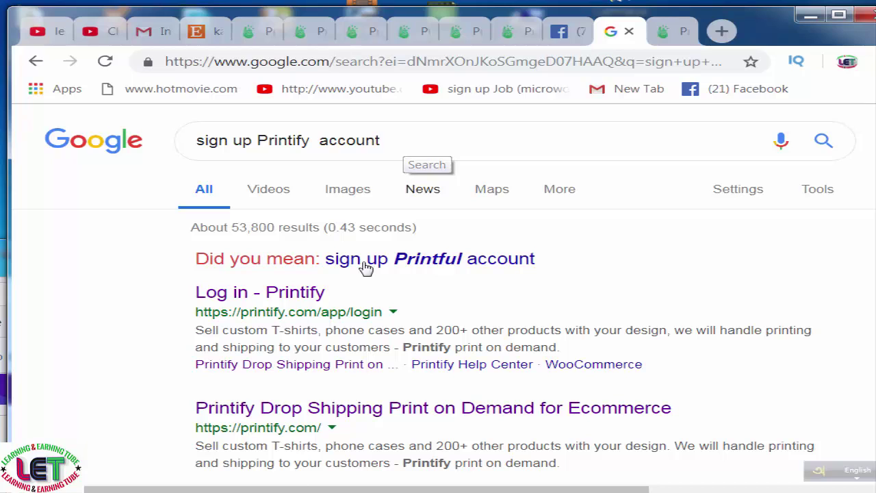
{"action": "scroll", "coordinate": [337, 308], "scroll_direction": "down", "scroll_amount": 1}
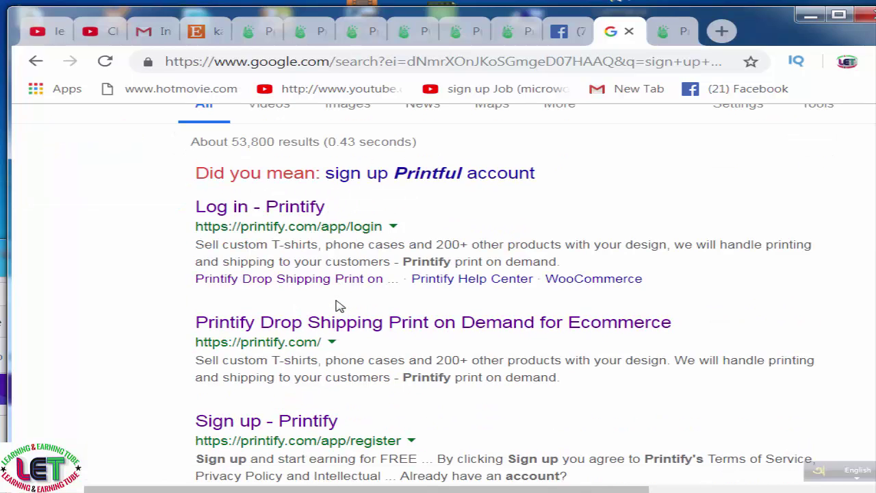
{"action": "right_click", "coordinate": [308, 429]}
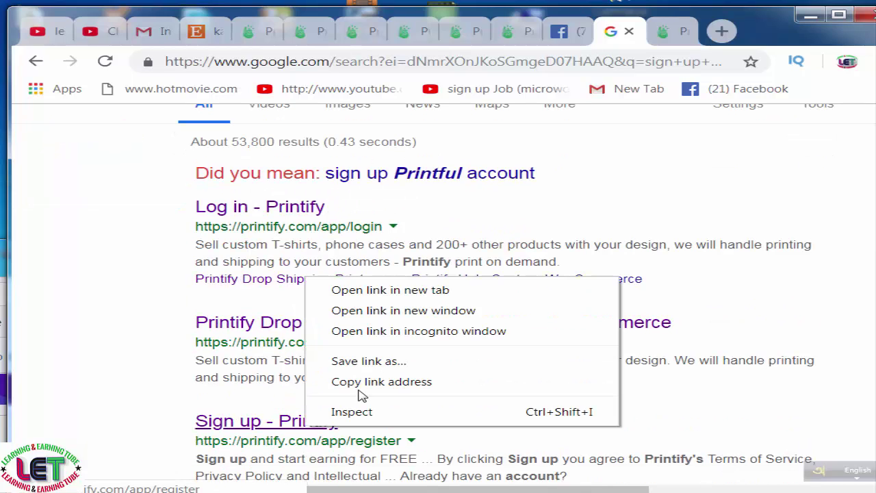
{"action": "left_click", "coordinate": [356, 294]}
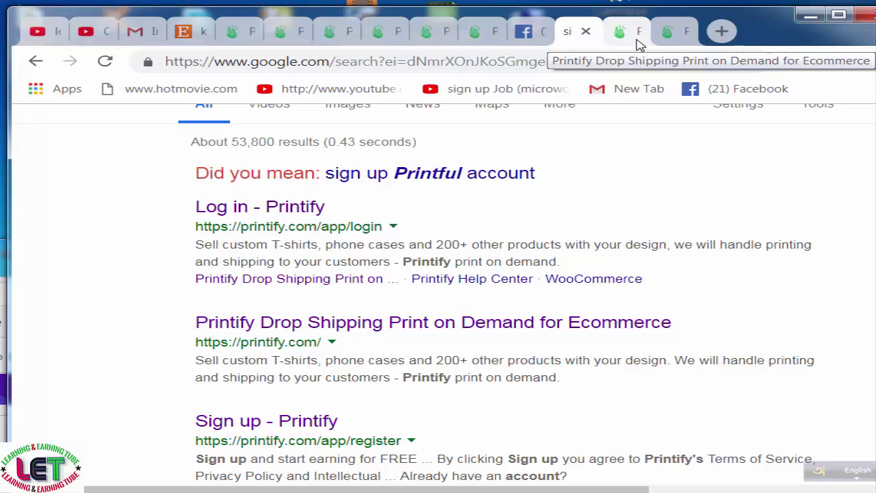
{"action": "left_click", "coordinate": [637, 44]}
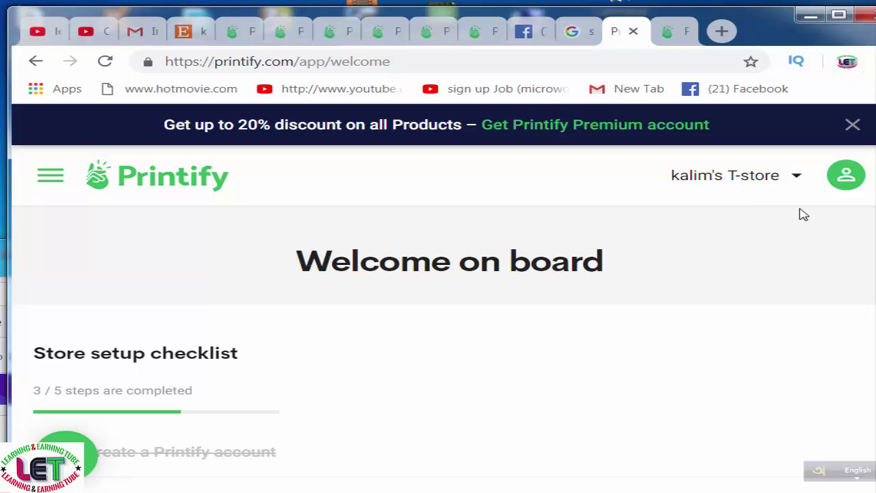
Open My account and scroll through Business name, Contact details and Address
{"action": "left_click", "coordinate": [847, 175]}
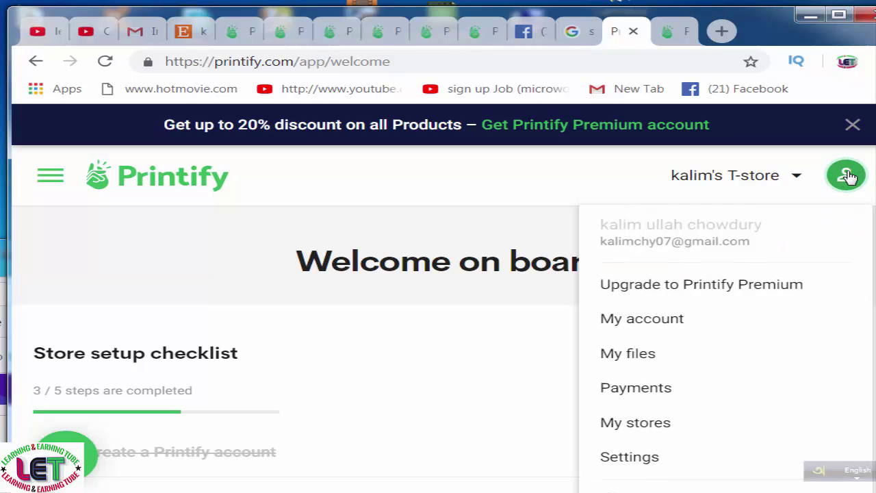
{"action": "left_click", "coordinate": [643, 320]}
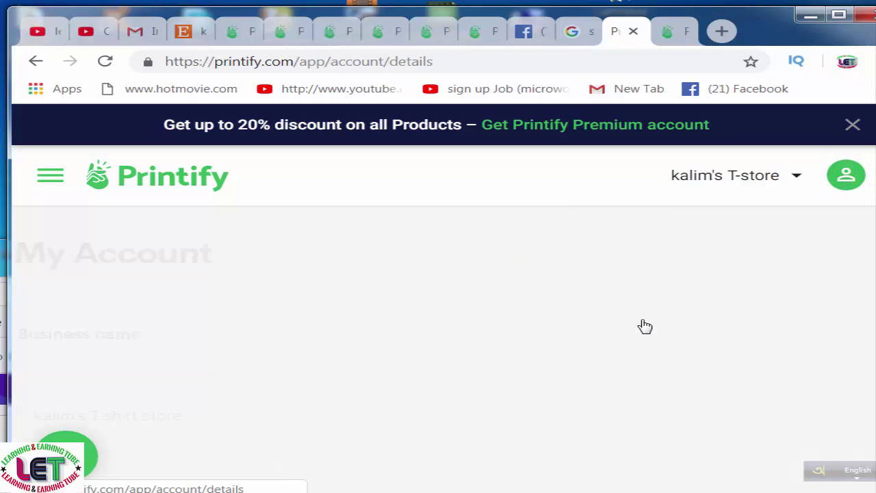
{"action": "scroll", "coordinate": [304, 389], "scroll_direction": "down", "scroll_amount": 2}
{"action": "scroll", "coordinate": [308, 389], "scroll_direction": "down", "scroll_amount": 3}
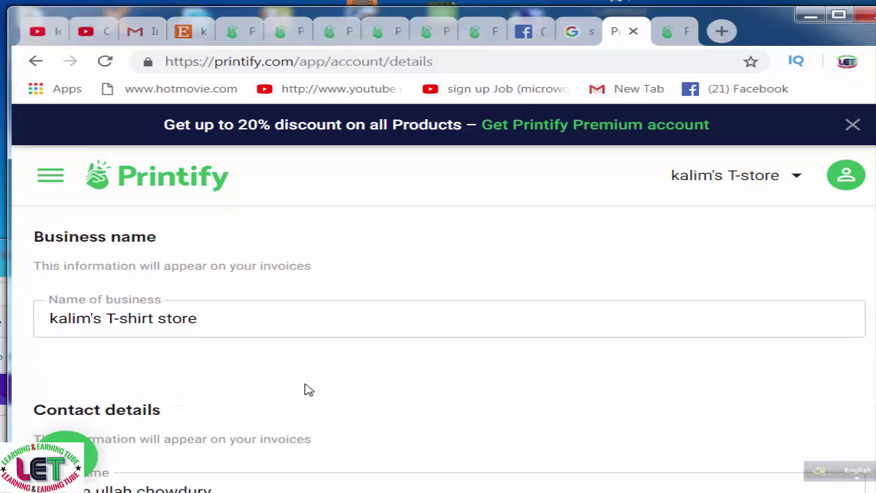
{"action": "scroll", "coordinate": [306, 387], "scroll_direction": "down", "scroll_amount": 4}
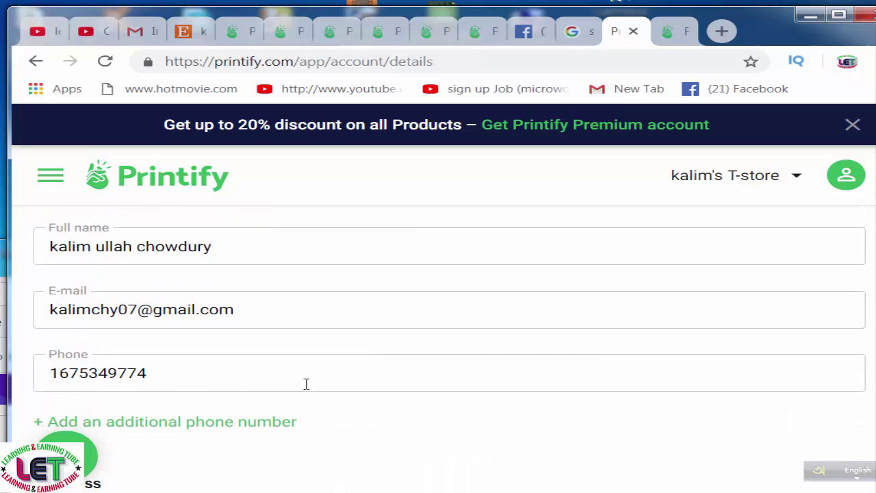
{"action": "scroll", "coordinate": [304, 391], "scroll_direction": "up", "scroll_amount": 1}
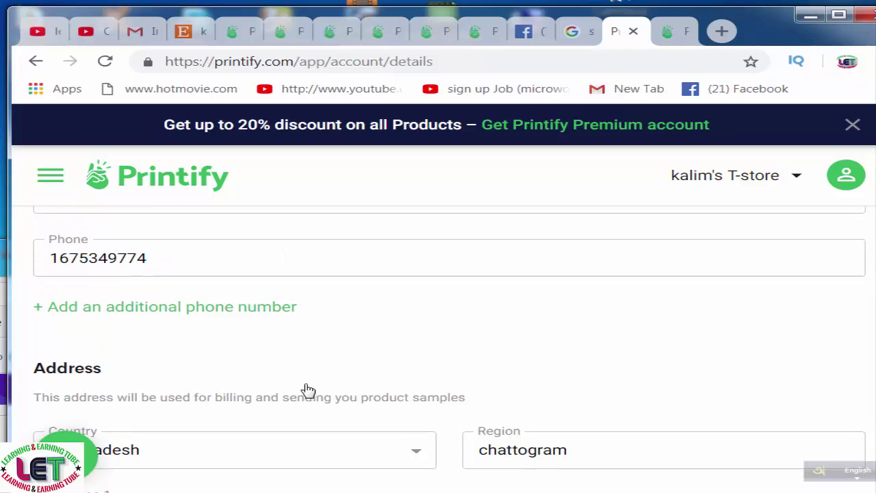
{"action": "scroll", "coordinate": [304, 390], "scroll_direction": "down", "scroll_amount": 4}
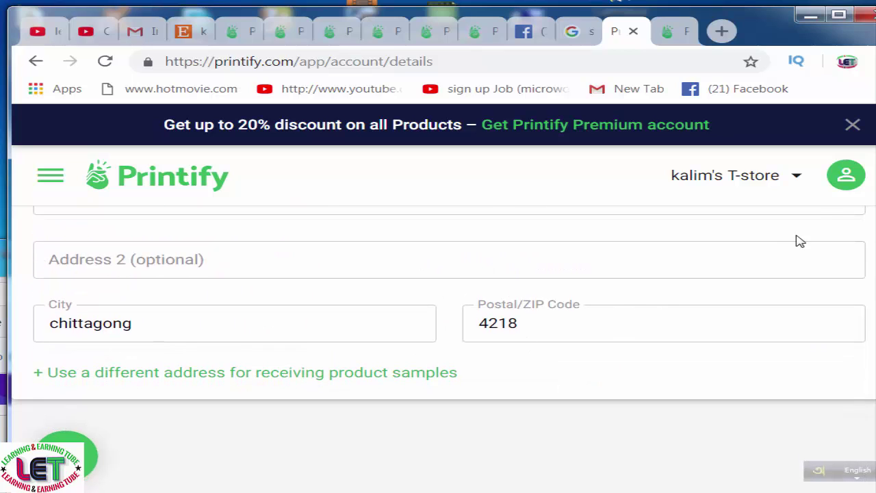
{"action": "left_click", "coordinate": [847, 181]}
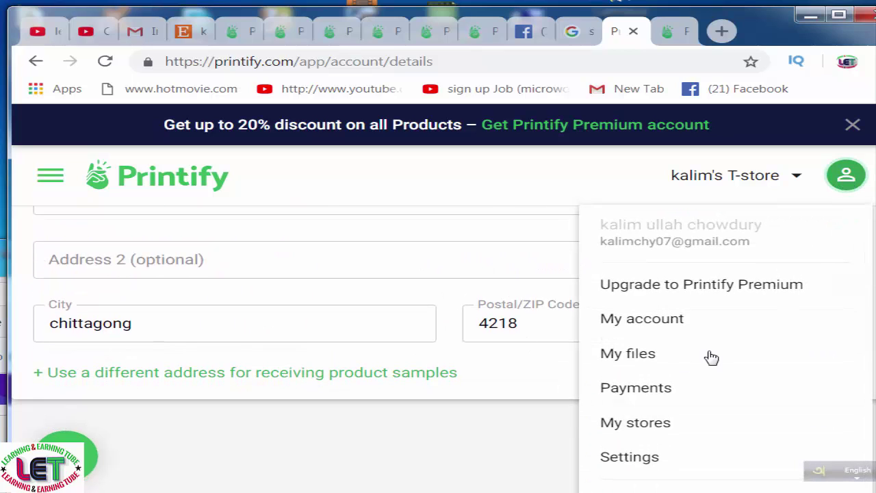
Open My files and scroll the uploaded designs, such as Merry Christmas, down to USA
{"action": "left_click", "coordinate": [643, 354]}
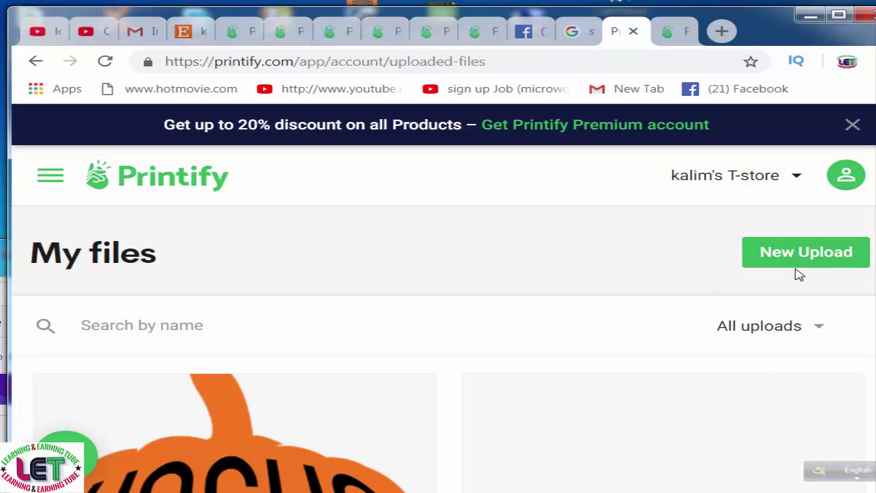
{"action": "scroll", "coordinate": [561, 381], "scroll_direction": "down", "scroll_amount": 6}
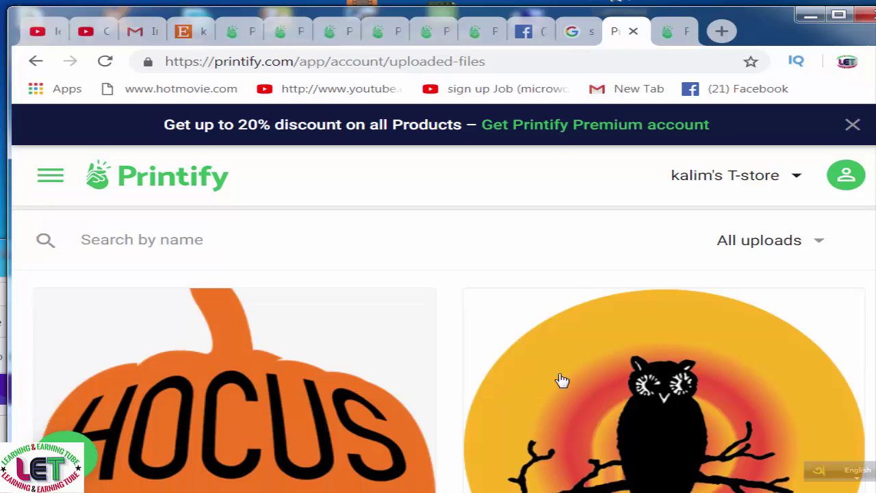
{"action": "scroll", "coordinate": [562, 381], "scroll_direction": "down", "scroll_amount": 10}
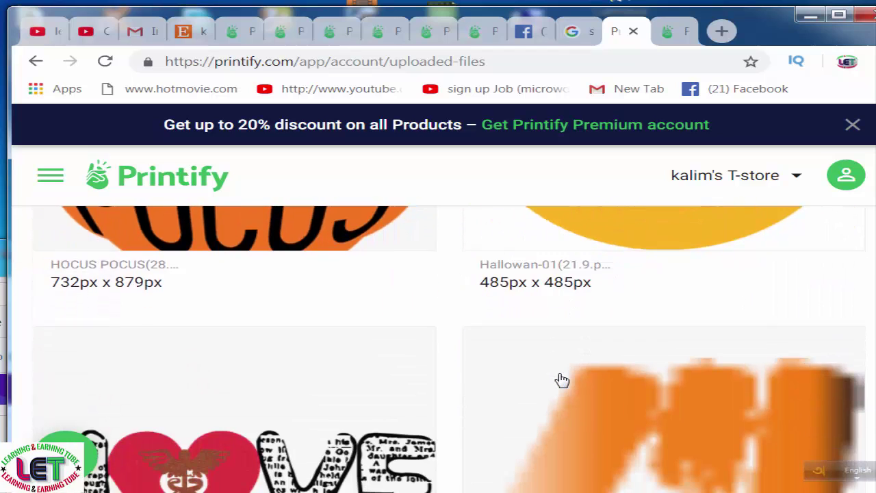
{"action": "scroll", "coordinate": [561, 381], "scroll_direction": "down", "scroll_amount": 2}
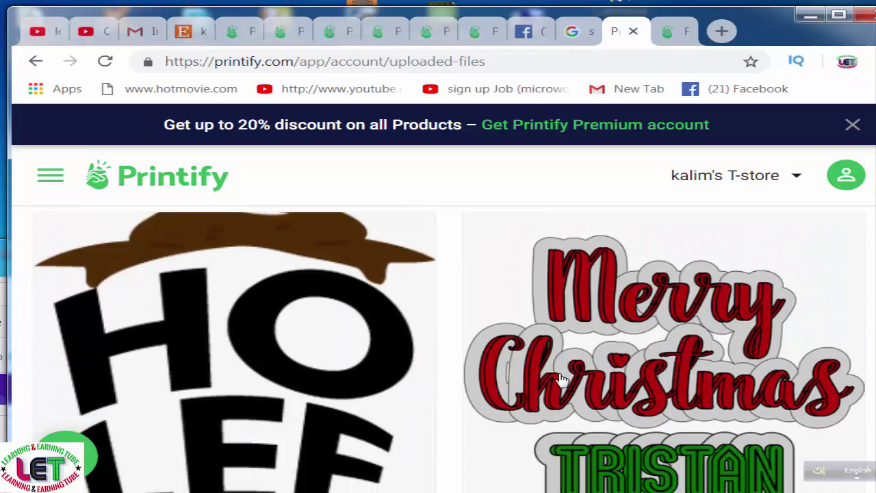
{"action": "scroll", "coordinate": [561, 381], "scroll_direction": "down", "scroll_amount": 5}
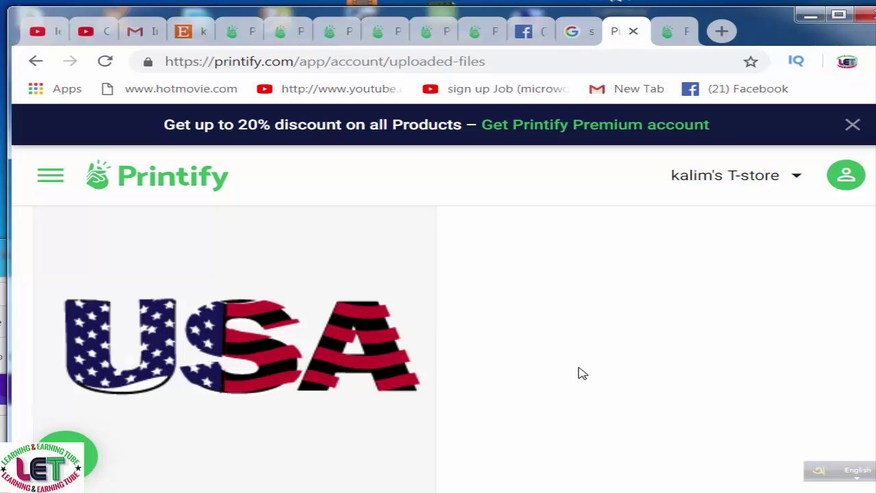
{"action": "scroll", "coordinate": [583, 373], "scroll_direction": "up", "scroll_amount": 3}
{"action": "scroll", "coordinate": [580, 373], "scroll_direction": "up", "scroll_amount": 3}
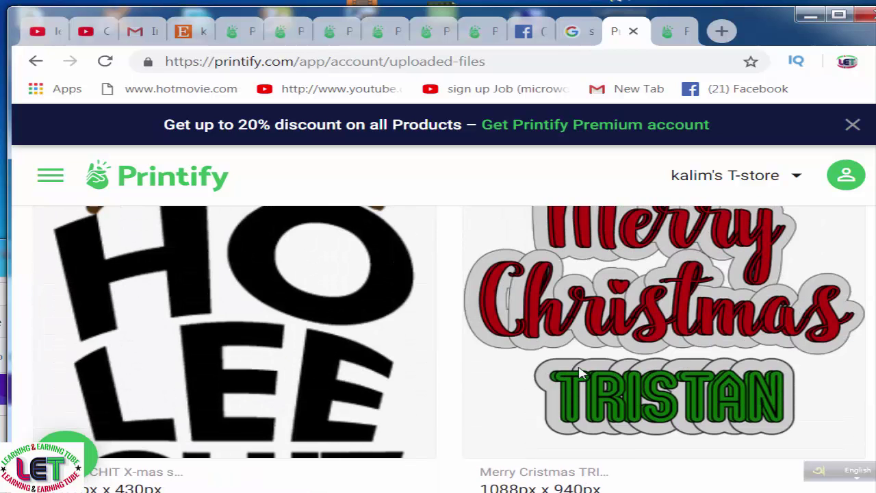
{"action": "scroll", "coordinate": [580, 373], "scroll_direction": "up", "scroll_amount": 3}
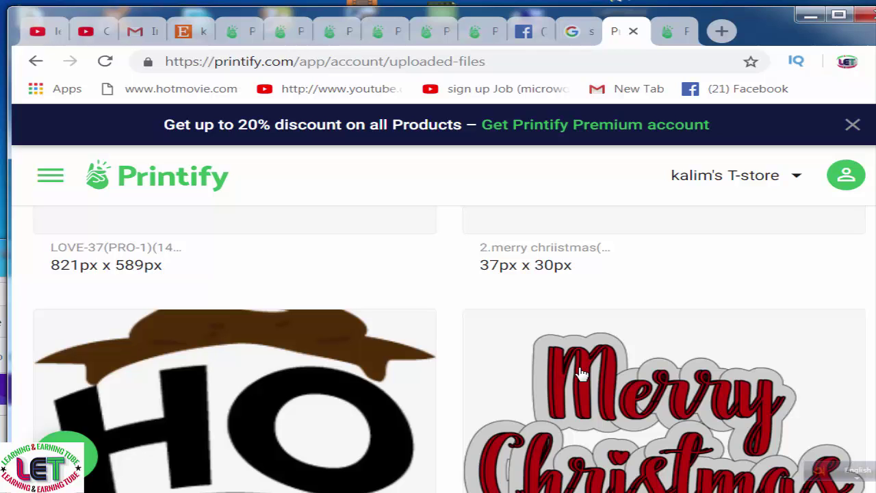
{"action": "scroll", "coordinate": [580, 373], "scroll_direction": "down", "scroll_amount": 1}
{"action": "scroll", "coordinate": [580, 373], "scroll_direction": "down", "scroll_amount": 3}
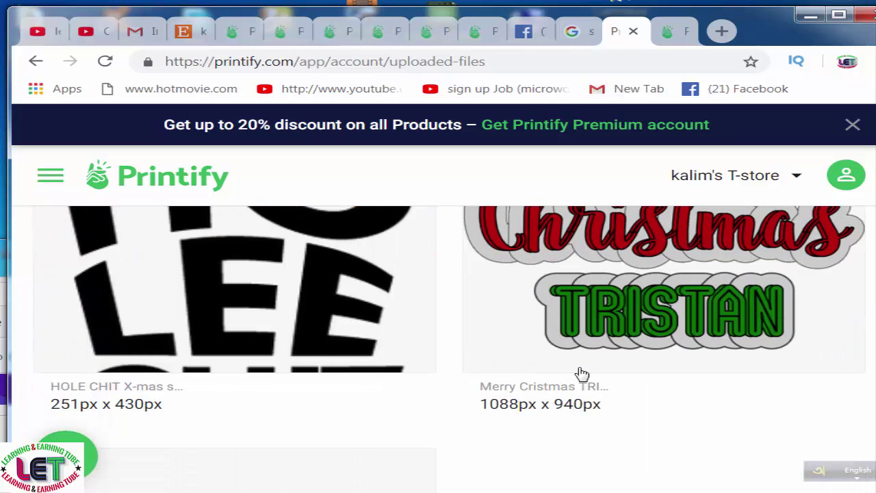
{"action": "scroll", "coordinate": [582, 373], "scroll_direction": "down", "scroll_amount": 1}
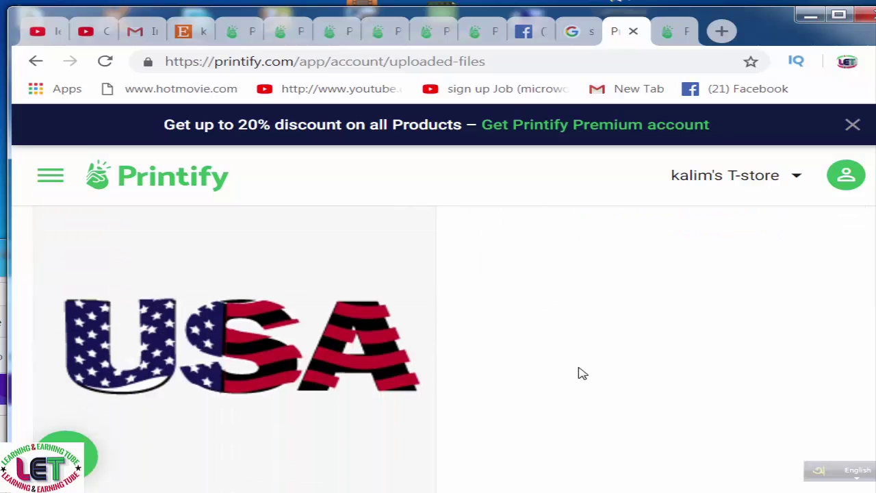
{"action": "scroll", "coordinate": [580, 373], "scroll_direction": "up", "scroll_amount": 5}
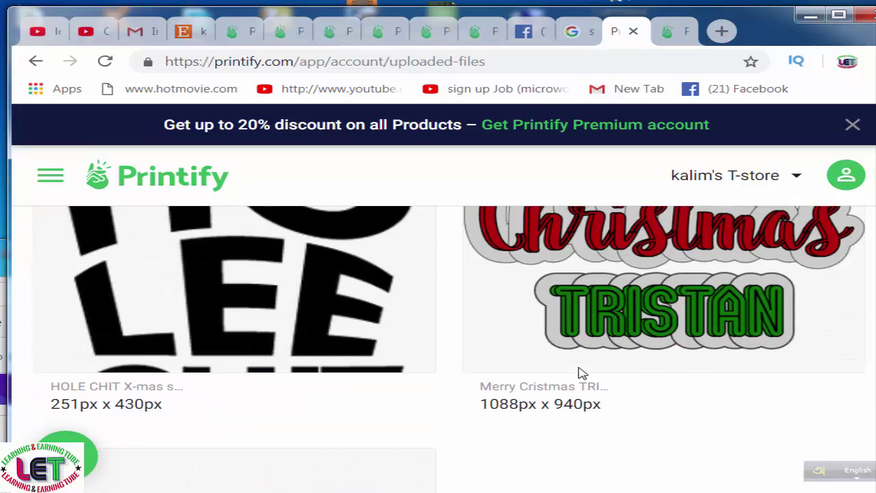
{"action": "left_click", "coordinate": [847, 180]}
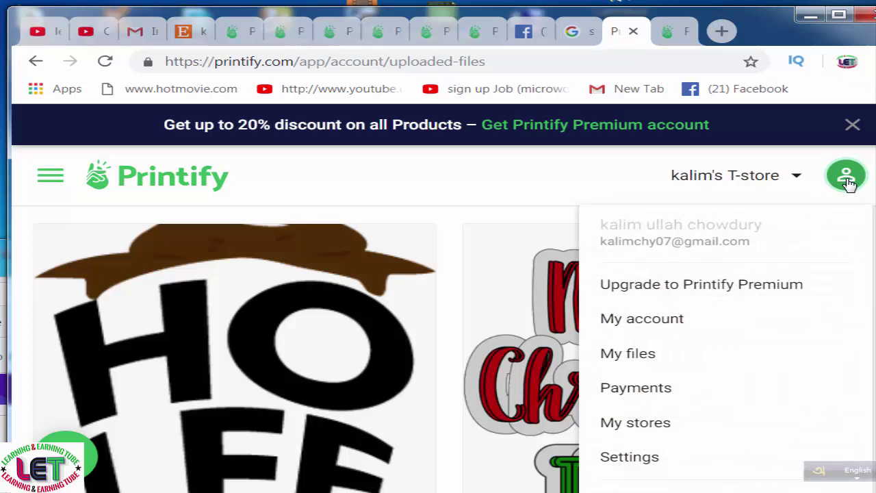
Open the Payments page and scroll through its contents
{"action": "left_click", "coordinate": [661, 388]}
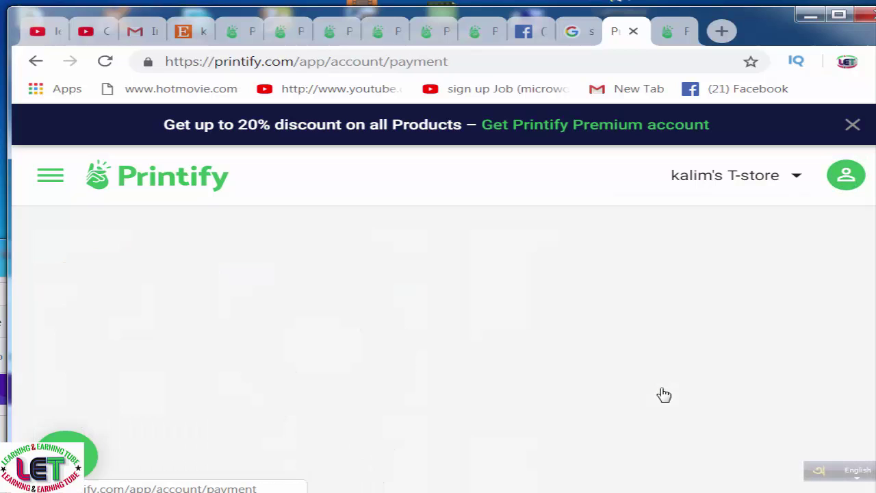
{"action": "scroll", "coordinate": [431, 397], "scroll_direction": "down", "scroll_amount": 3}
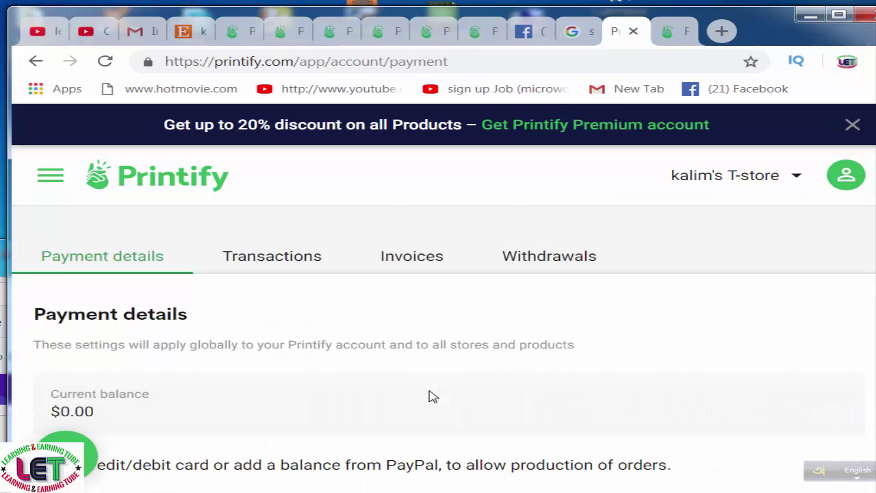
{"action": "scroll", "coordinate": [431, 397], "scroll_direction": "down", "scroll_amount": 3}
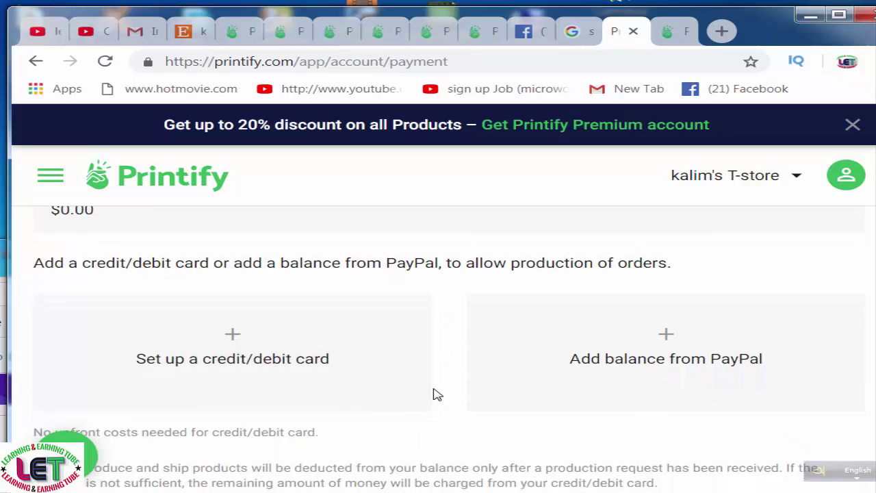
{"action": "scroll", "coordinate": [515, 368], "scroll_direction": "up", "scroll_amount": 2}
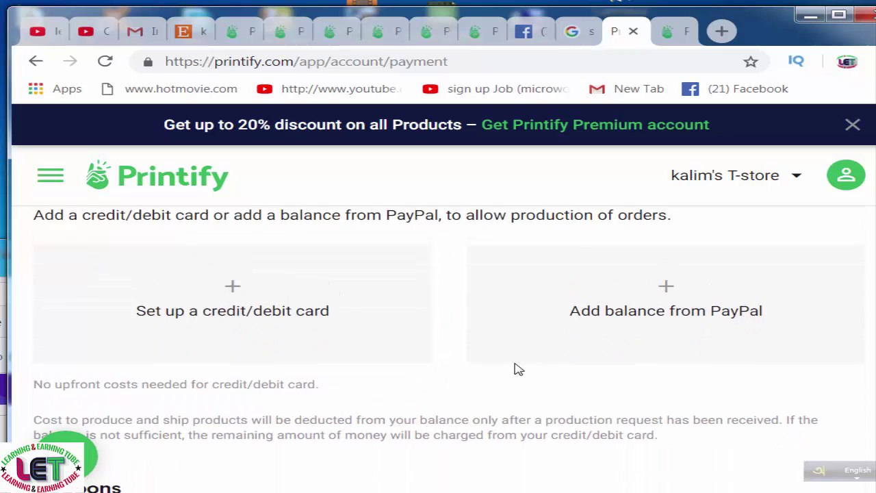
{"action": "scroll", "coordinate": [515, 362], "scroll_direction": "up", "scroll_amount": 2}
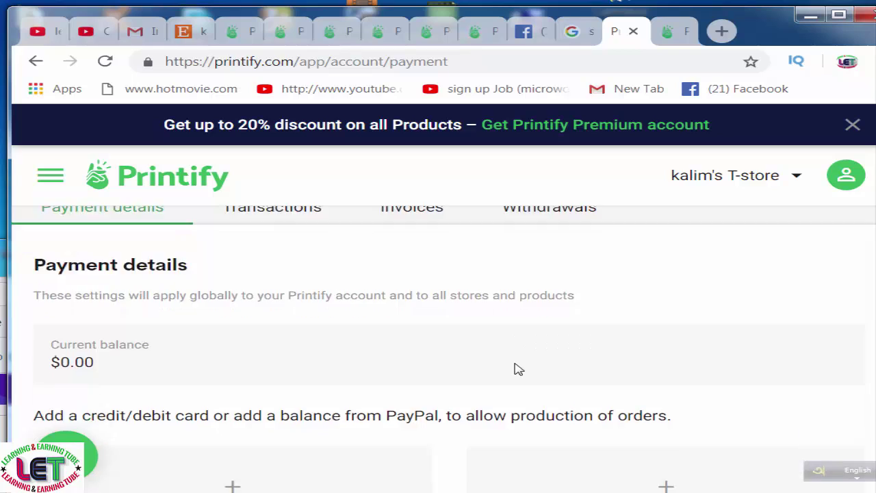
{"action": "scroll", "coordinate": [515, 367], "scroll_direction": "down", "scroll_amount": 4}
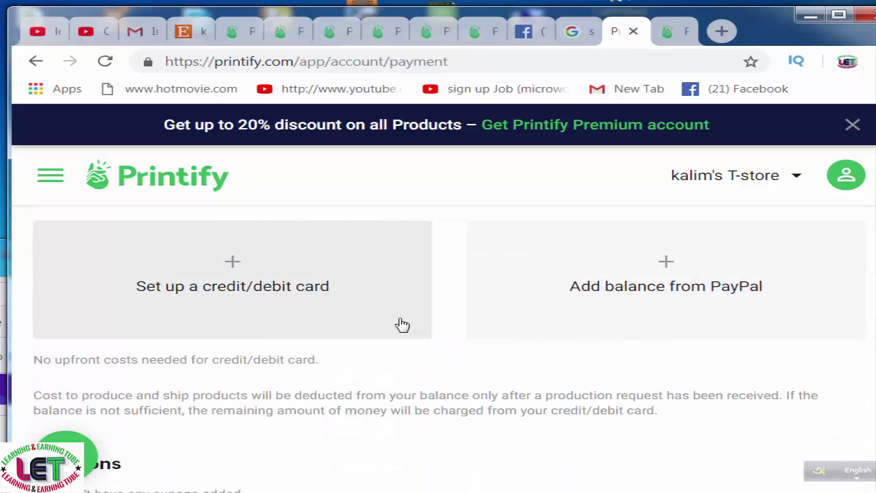
{"action": "scroll", "coordinate": [344, 324], "scroll_direction": "down", "scroll_amount": 3}
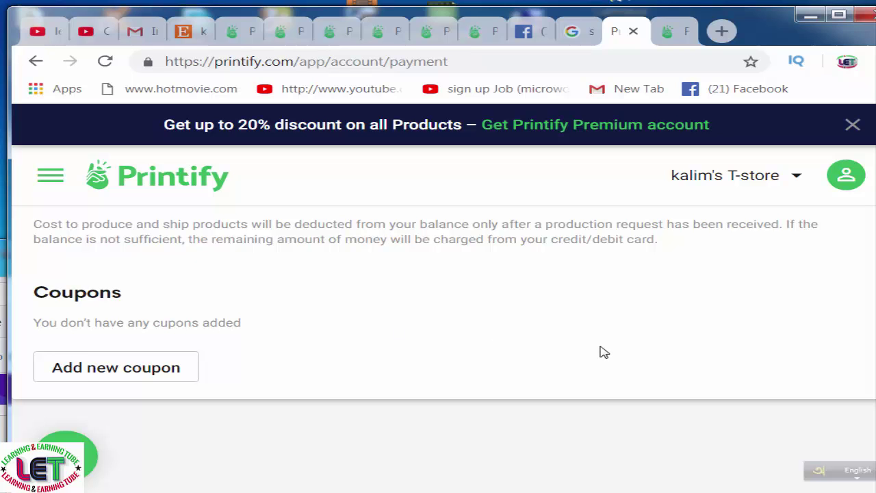
{"action": "scroll", "coordinate": [603, 351], "scroll_direction": "up", "scroll_amount": 6}
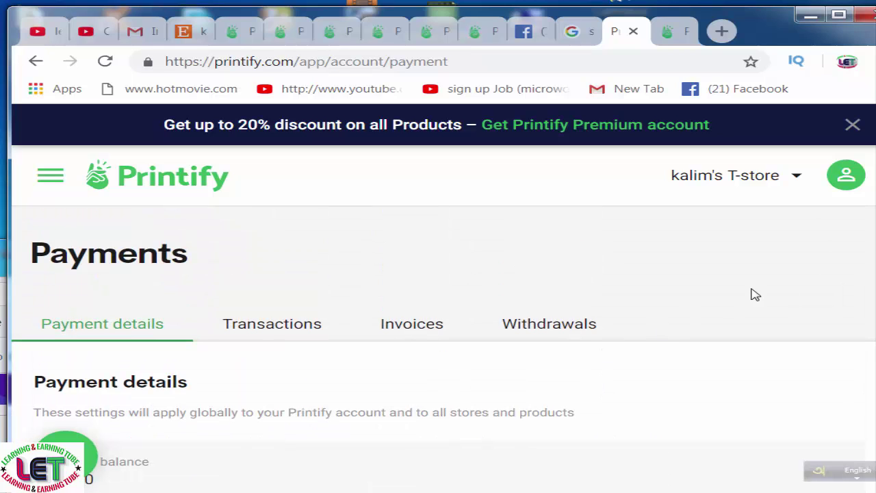
View the Transactions, Invoices and Withdrawals tabs, then open the account menu
{"action": "left_click", "coordinate": [314, 327]}
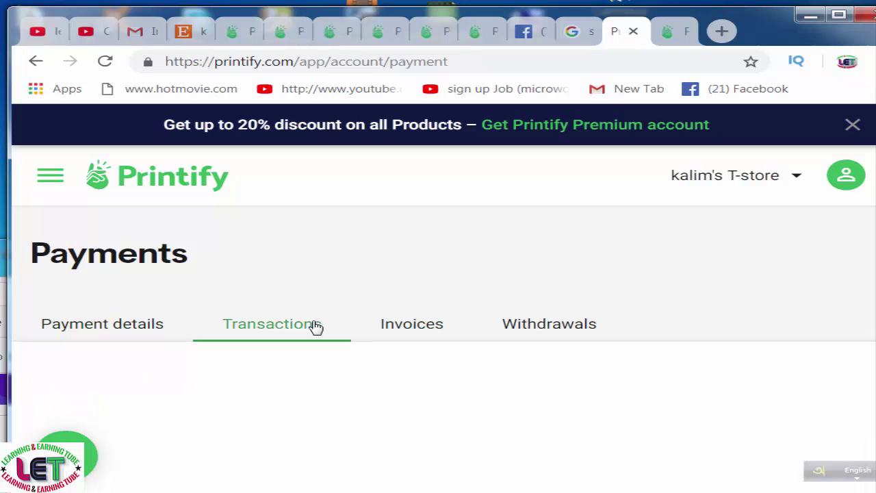
{"action": "left_click", "coordinate": [432, 334]}
{"action": "left_click", "coordinate": [565, 332]}
{"action": "scroll", "coordinate": [666, 323], "scroll_direction": "down", "scroll_amount": 5}
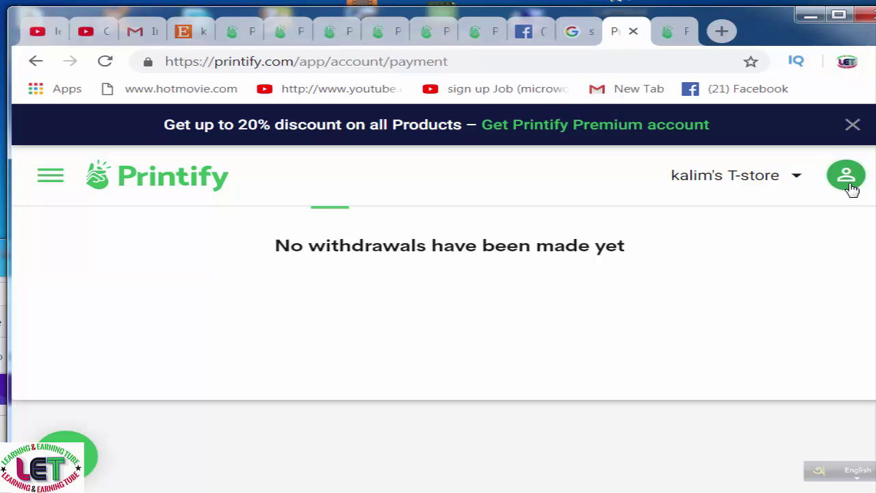
{"action": "left_click", "coordinate": [849, 184]}
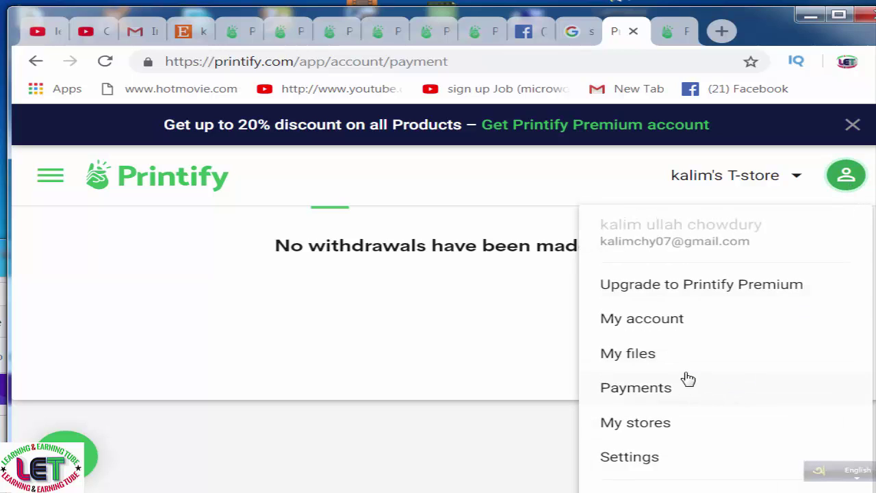
In My files, use New Upload > Upload from a device to upload the october image
{"action": "left_click", "coordinate": [646, 360]}
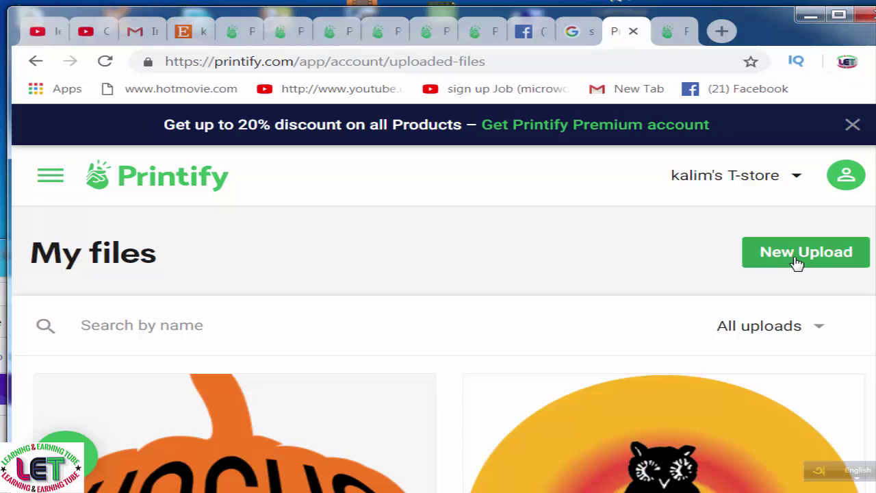
{"action": "left_click", "coordinate": [795, 259]}
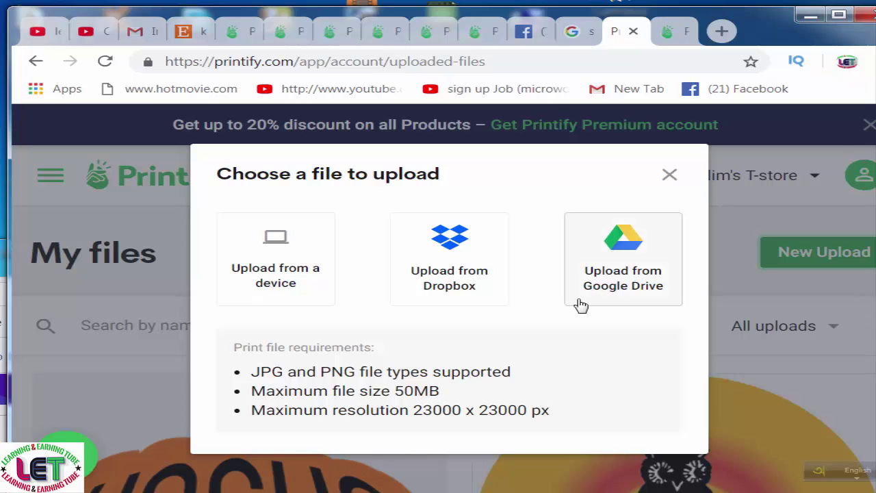
{"action": "left_click", "coordinate": [275, 247]}
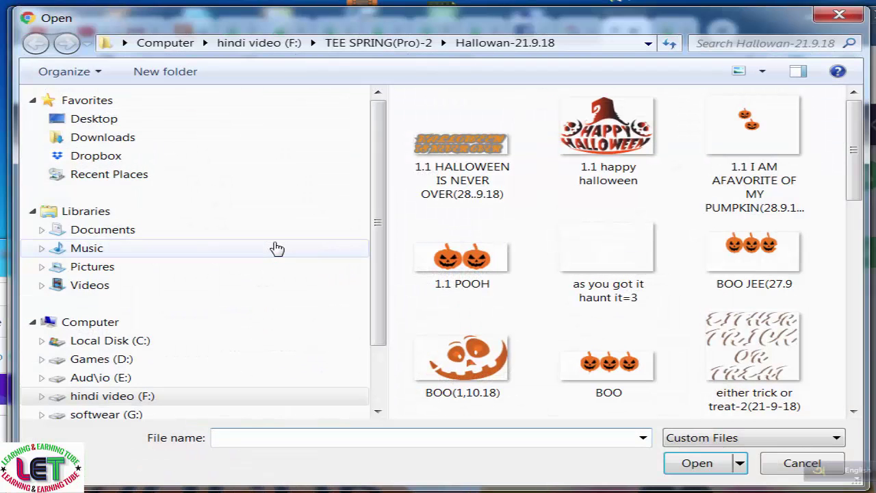
{"action": "left_click_drag", "start_coordinate": [853, 123], "coordinate": [824, 331]}
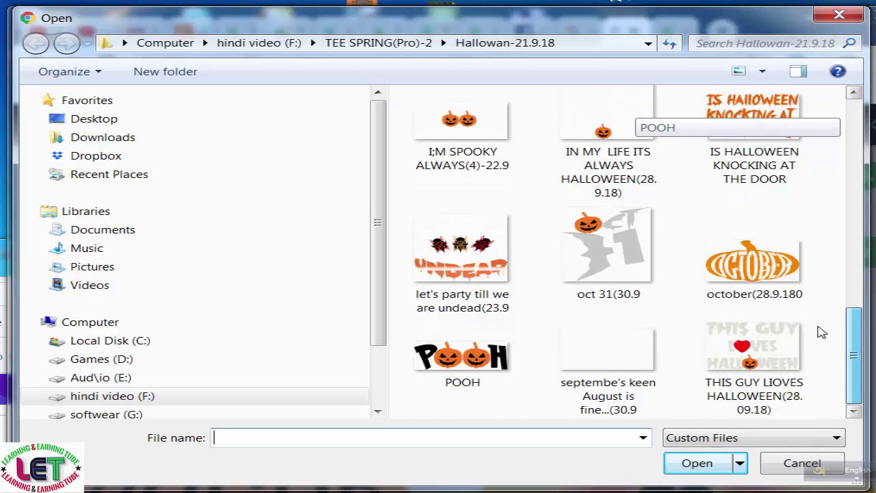
{"action": "left_click", "coordinate": [740, 268]}
{"action": "left_click", "coordinate": [696, 463]}
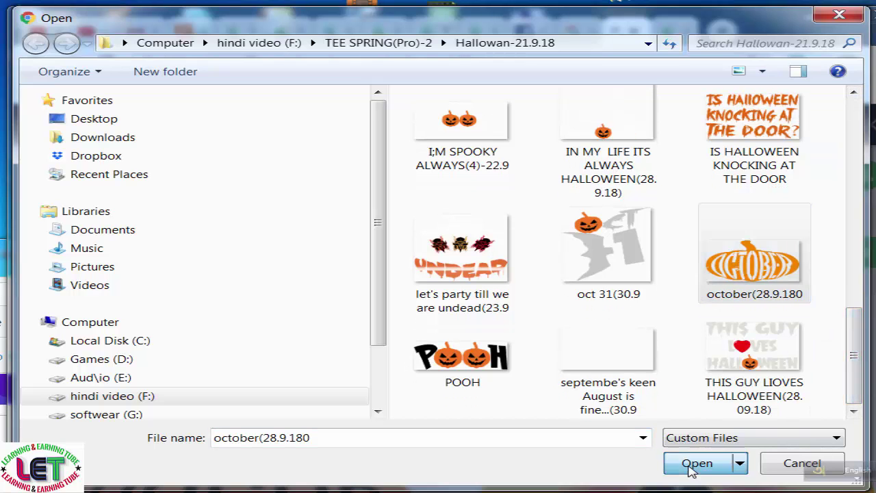
Check the 938px x 519px OCTOBER upload in My files, then switch to the catalogue tab
{"action": "scroll", "coordinate": [745, 386], "scroll_direction": "down", "scroll_amount": 5}
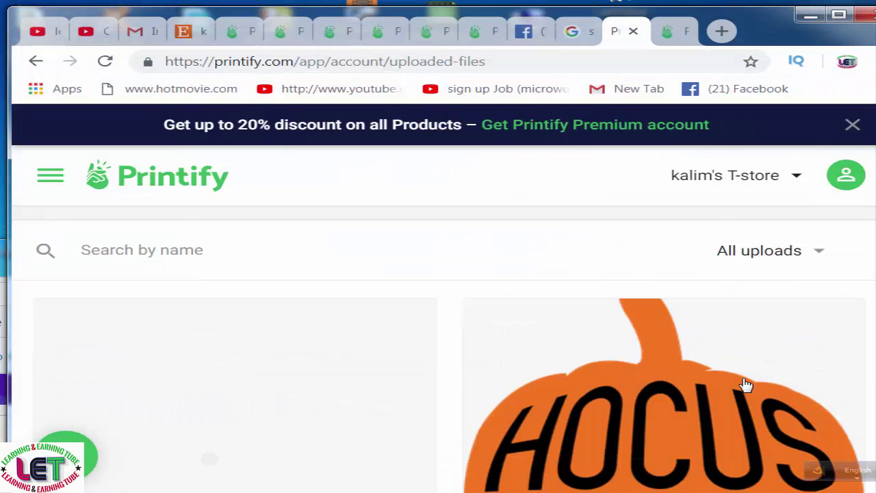
{"action": "scroll", "coordinate": [746, 385], "scroll_direction": "down", "scroll_amount": 1}
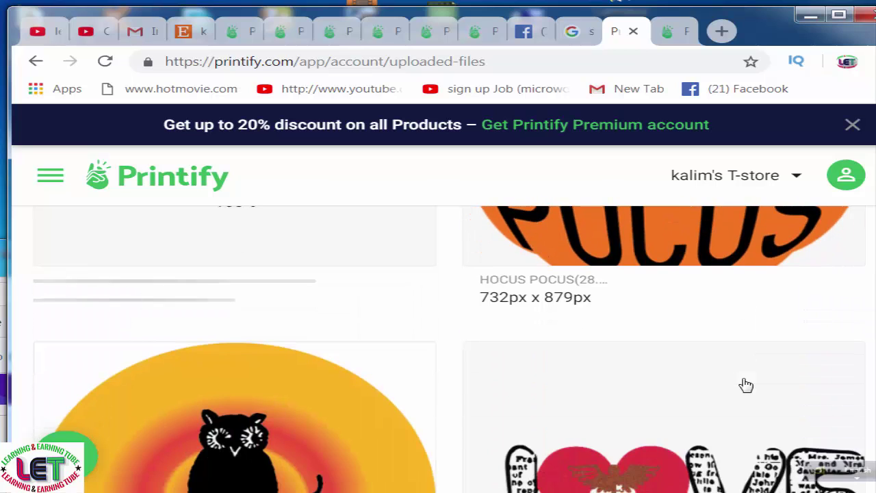
{"action": "scroll", "coordinate": [746, 385], "scroll_direction": "up", "scroll_amount": 2}
{"action": "scroll", "coordinate": [745, 385], "scroll_direction": "down", "scroll_amount": 2}
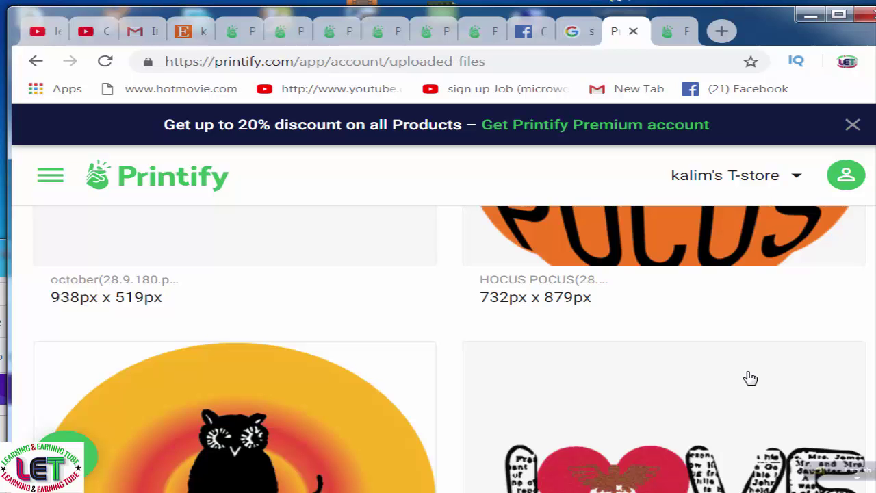
{"action": "scroll", "coordinate": [749, 381], "scroll_direction": "down", "scroll_amount": 3}
{"action": "scroll", "coordinate": [750, 378], "scroll_direction": "down", "scroll_amount": 2}
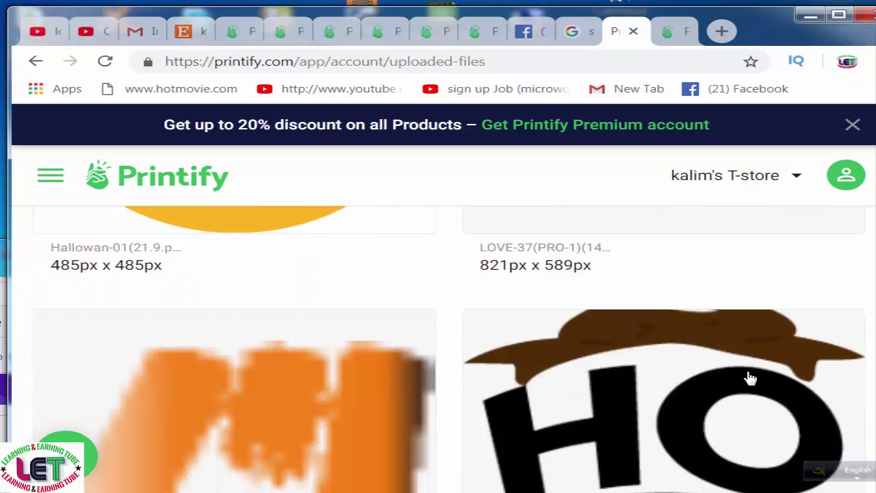
{"action": "scroll", "coordinate": [750, 378], "scroll_direction": "up", "scroll_amount": 6}
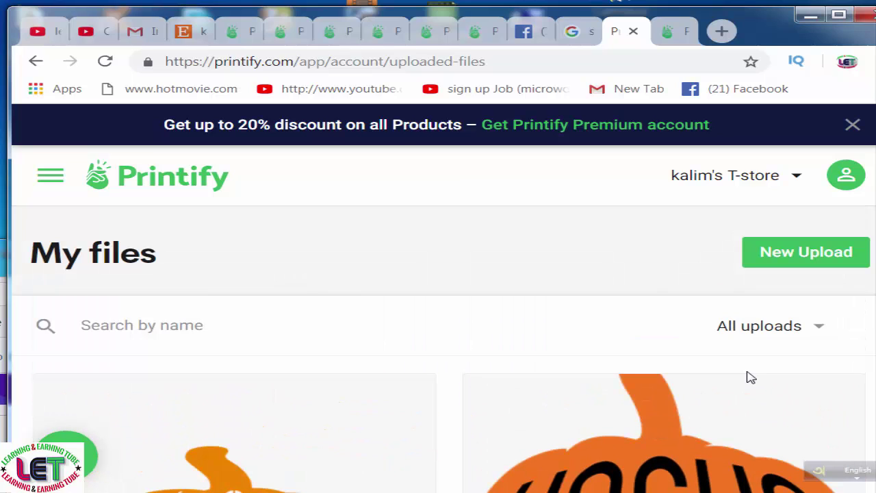
{"action": "scroll", "coordinate": [750, 374], "scroll_direction": "down", "scroll_amount": 2}
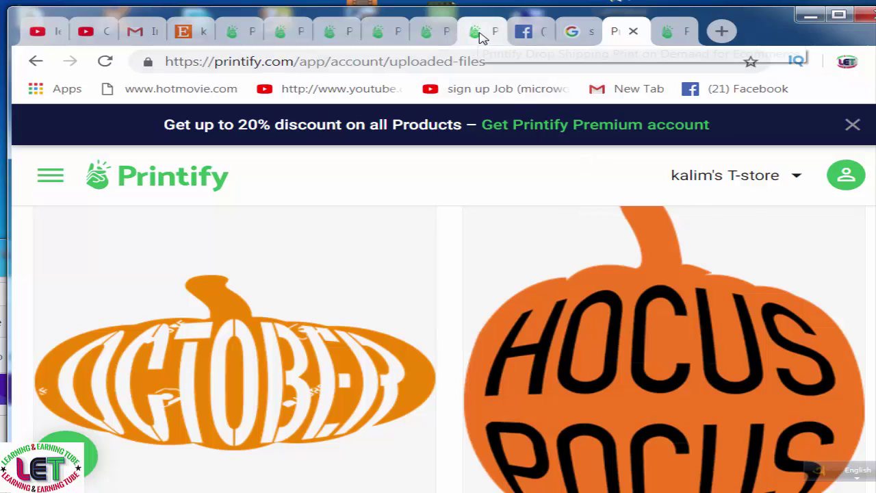
{"action": "left_click", "coordinate": [424, 34]}
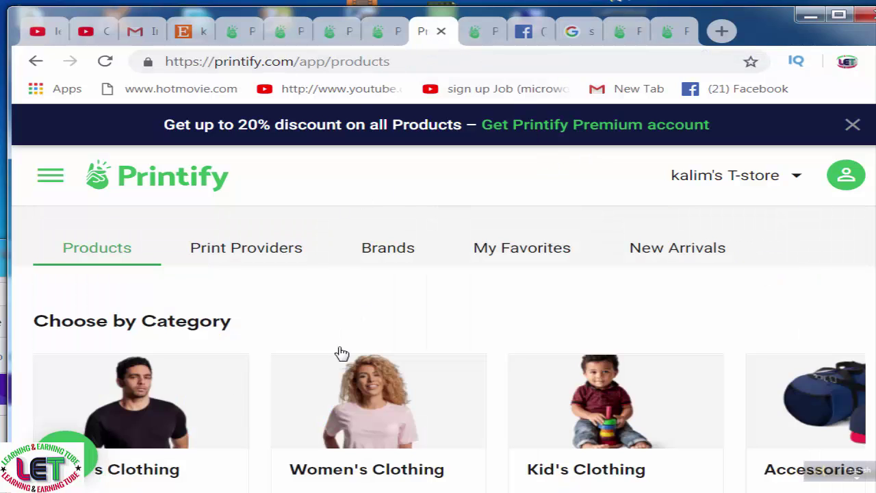
Switch through the open Printify tabs to the welcome dashboard and scroll to its checklist
{"action": "left_click", "coordinate": [378, 33]}
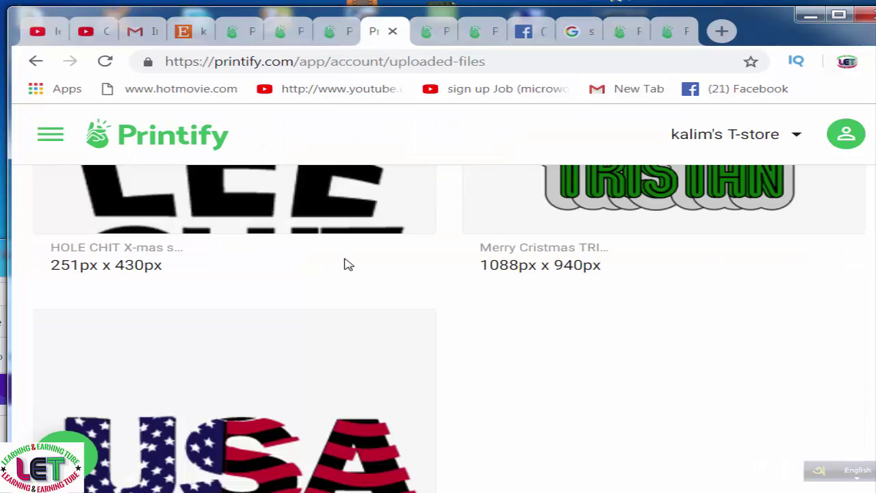
{"action": "scroll", "coordinate": [410, 305], "scroll_direction": "up", "scroll_amount": 5}
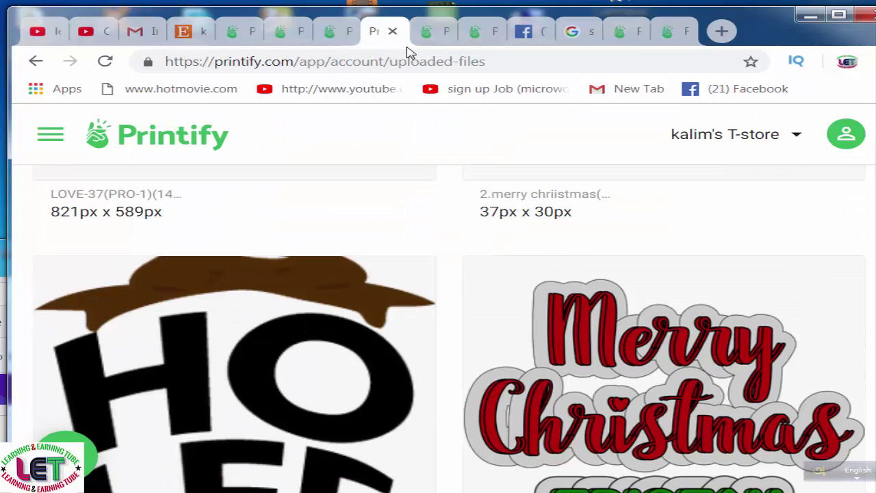
{"action": "left_click", "coordinate": [339, 38]}
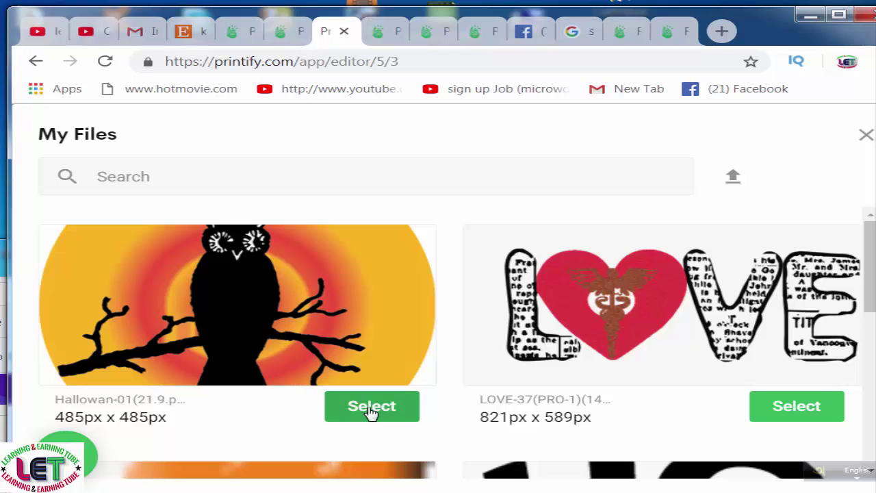
{"action": "left_click", "coordinate": [289, 36]}
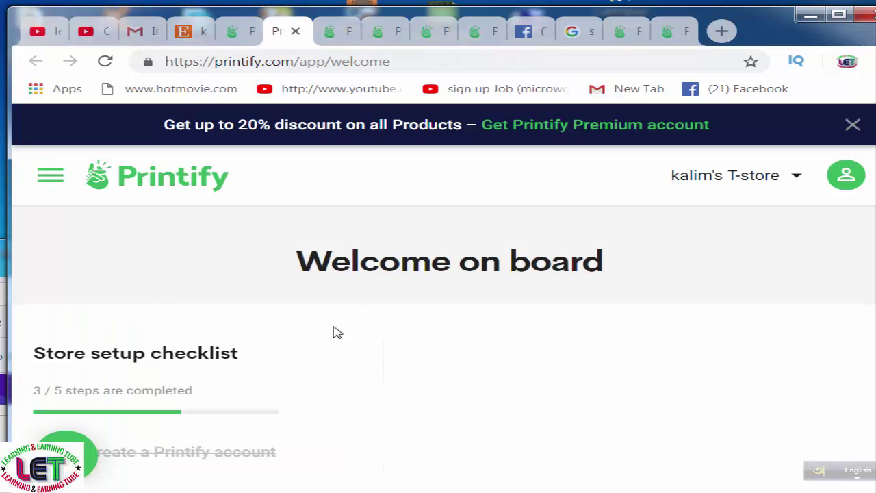
{"action": "scroll", "coordinate": [377, 317], "scroll_direction": "down", "scroll_amount": 4}
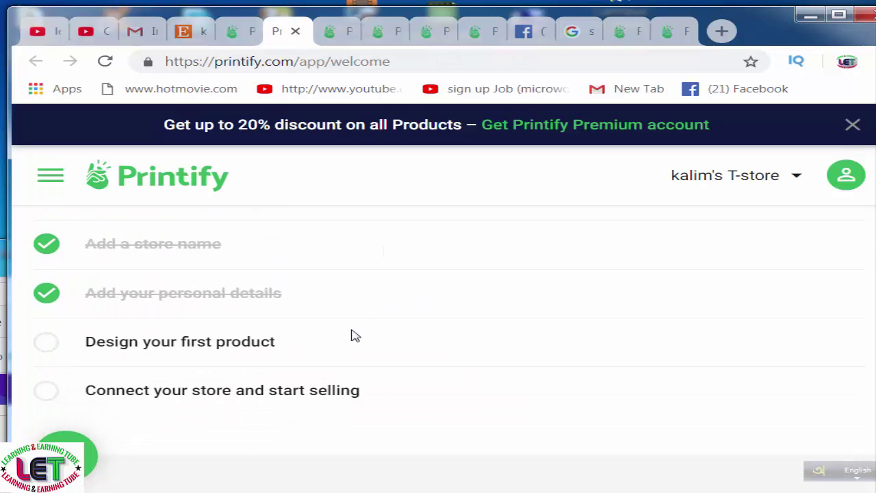
Start 'Design your first product' and browse the product category carousel
{"action": "left_click", "coordinate": [132, 354]}
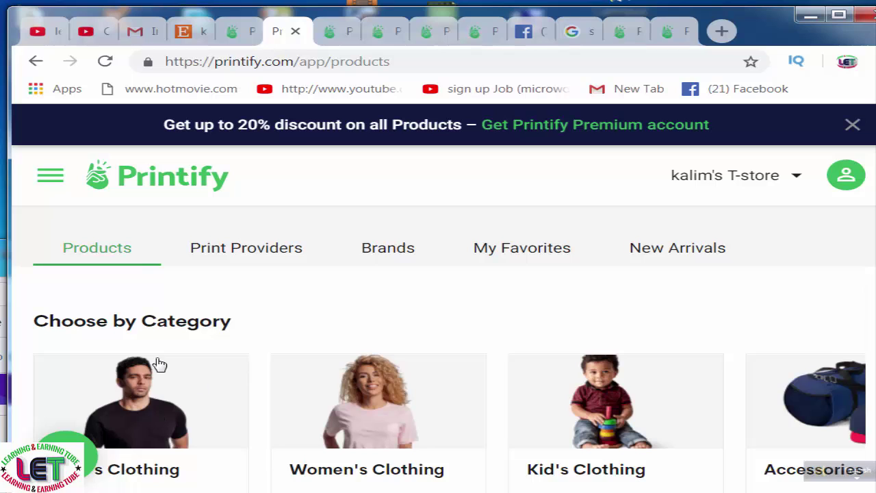
{"action": "scroll", "coordinate": [201, 399], "scroll_direction": "down", "scroll_amount": 2}
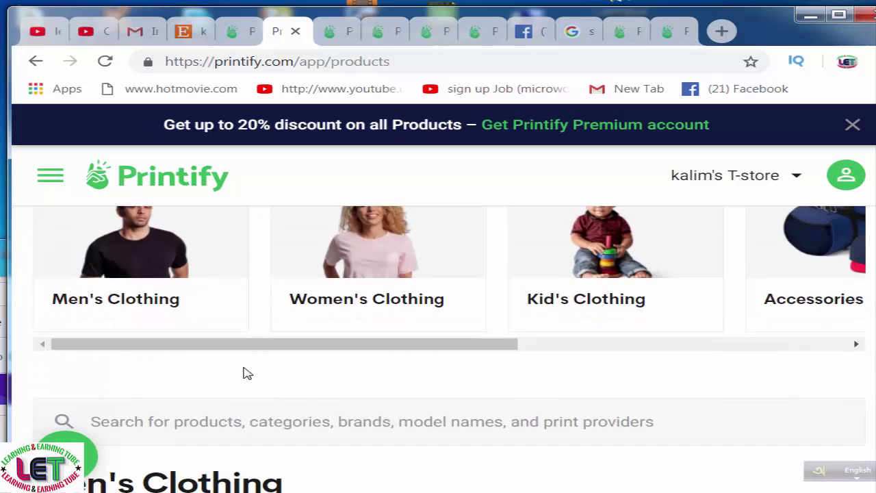
{"action": "scroll", "coordinate": [246, 372], "scroll_direction": "up", "scroll_amount": 1}
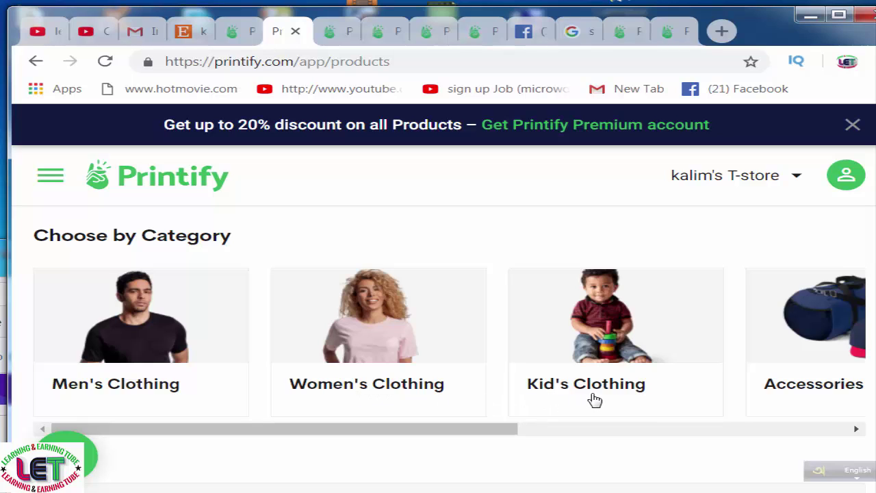
{"action": "scroll", "coordinate": [641, 391], "scroll_direction": "down", "scroll_amount": 1}
{"action": "left_click_drag", "start_coordinate": [855, 345], "coordinate": [859, 348]}
{"action": "scroll", "coordinate": [848, 385], "scroll_direction": "up", "scroll_amount": 1}
{"action": "scroll", "coordinate": [851, 383], "scroll_direction": "down", "scroll_amount": 1}
{"action": "scroll", "coordinate": [792, 366], "scroll_direction": "up", "scroll_amount": 1}
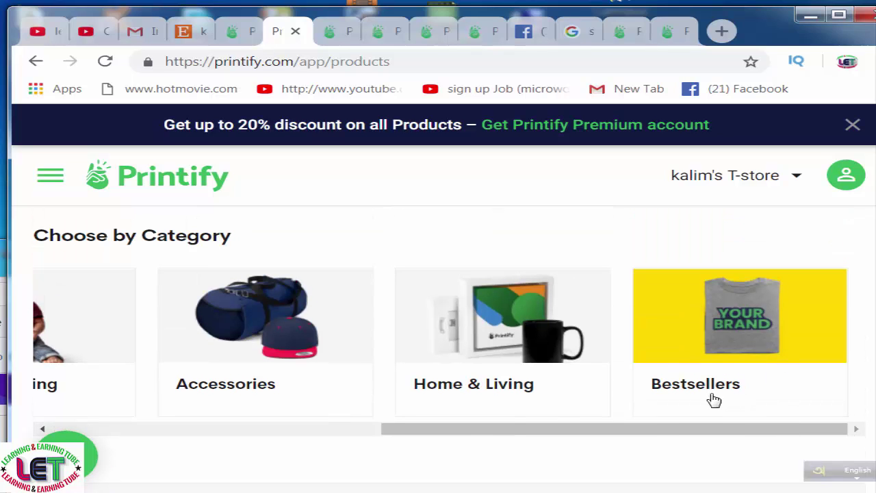
Open the Men's Cotton Crew Tee and scroll to providers like DJ in California from $9.89
{"action": "scroll", "coordinate": [692, 420], "scroll_direction": "down", "scroll_amount": 5}
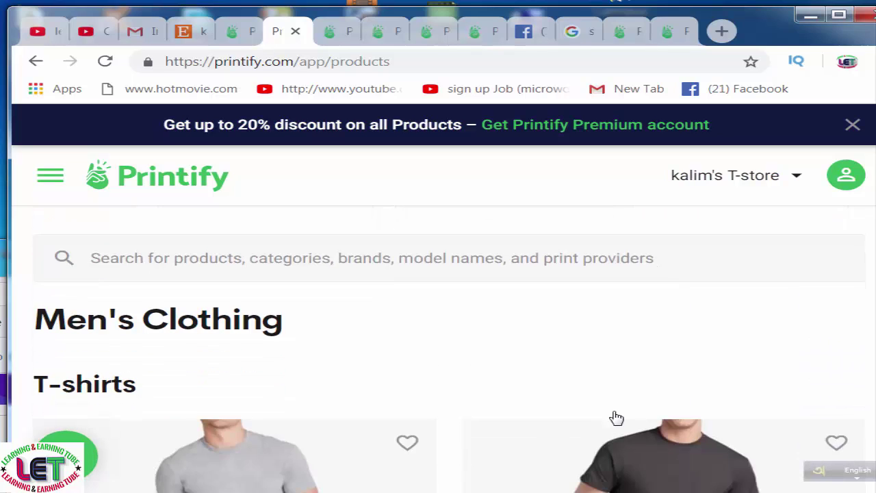
{"action": "scroll", "coordinate": [411, 413], "scroll_direction": "down", "scroll_amount": 3}
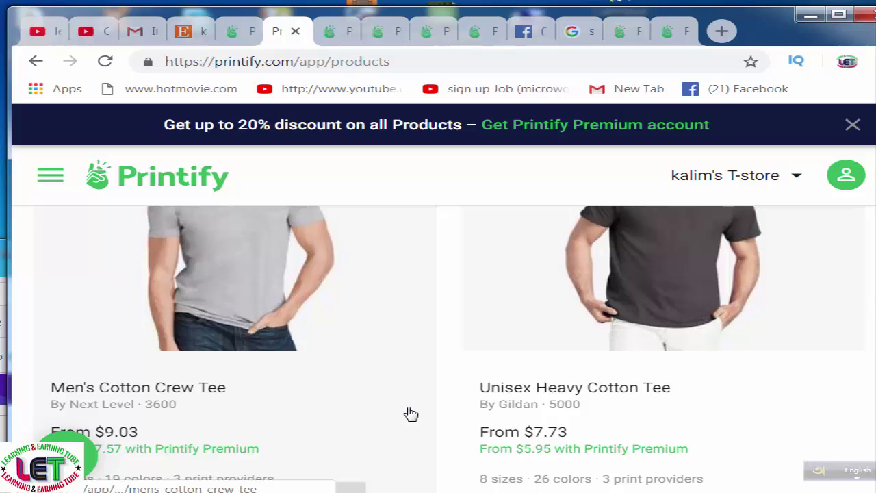
{"action": "scroll", "coordinate": [410, 414], "scroll_direction": "up", "scroll_amount": 2}
{"action": "scroll", "coordinate": [406, 415], "scroll_direction": "up", "scroll_amount": 1}
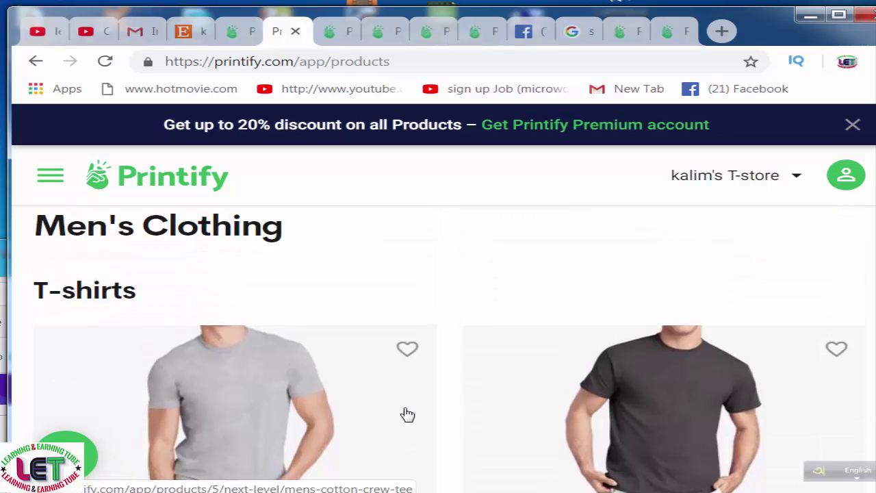
{"action": "left_click", "coordinate": [270, 431]}
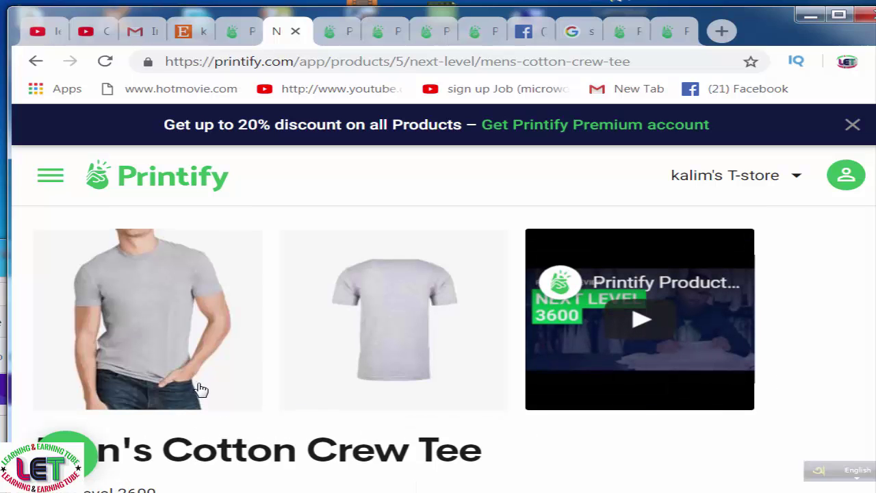
{"action": "scroll", "coordinate": [199, 387], "scroll_direction": "down", "scroll_amount": 5}
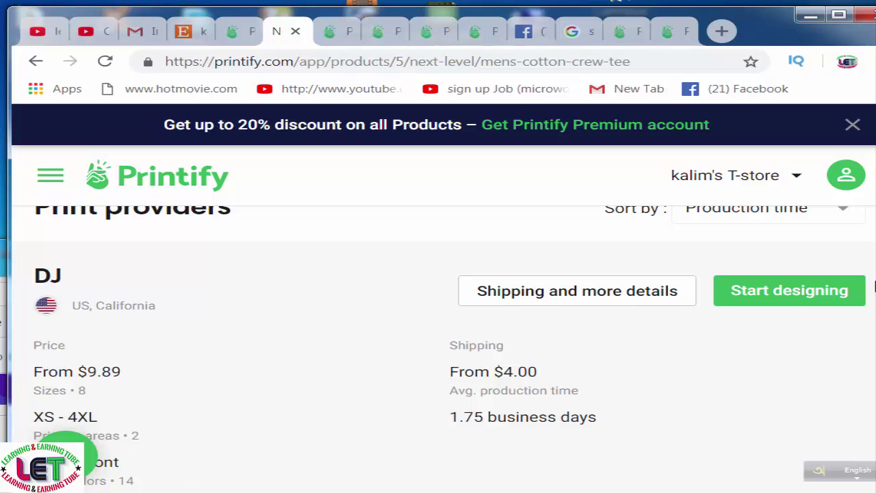
Start designing the tee, add the October pumpkin file from uploads, and apply it
{"action": "left_click", "coordinate": [773, 293]}
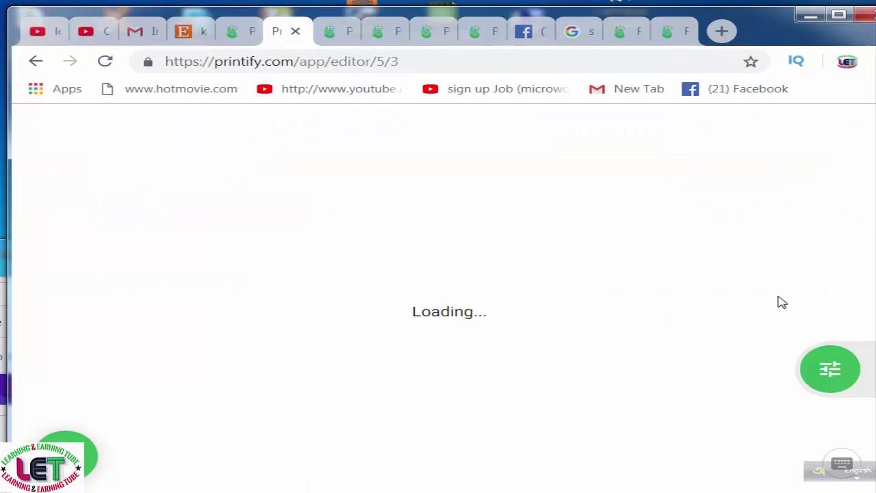
{"action": "left_click", "coordinate": [836, 383]}
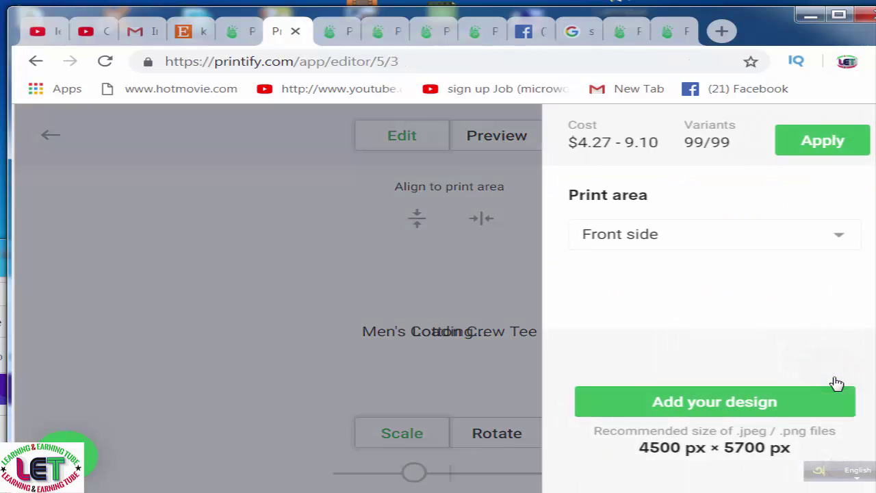
{"action": "left_click", "coordinate": [713, 414]}
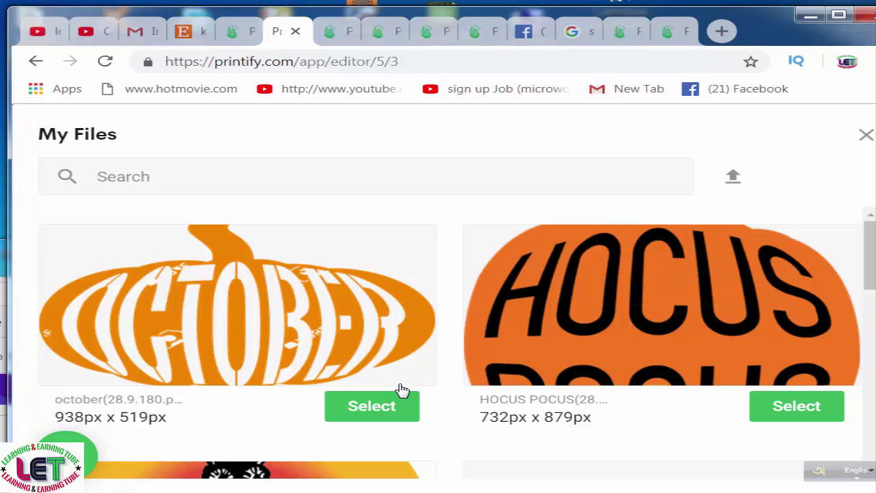
{"action": "scroll", "coordinate": [406, 408], "scroll_direction": "down", "scroll_amount": 2}
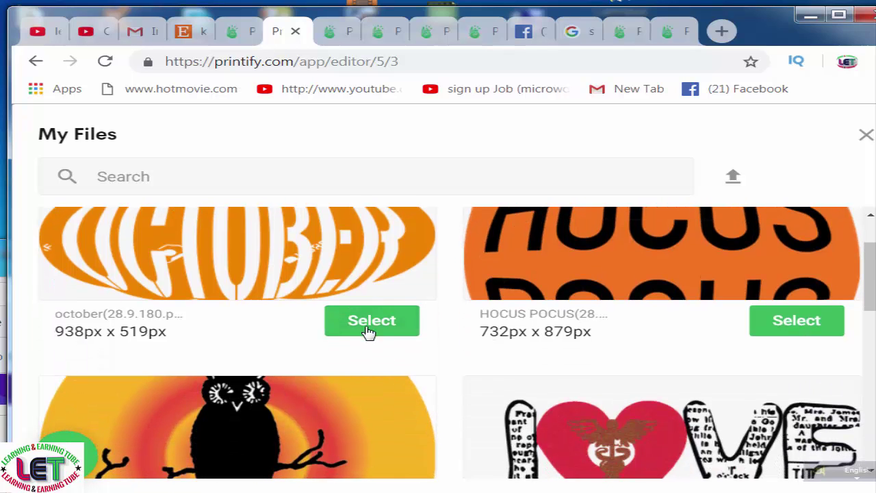
{"action": "left_click", "coordinate": [385, 325]}
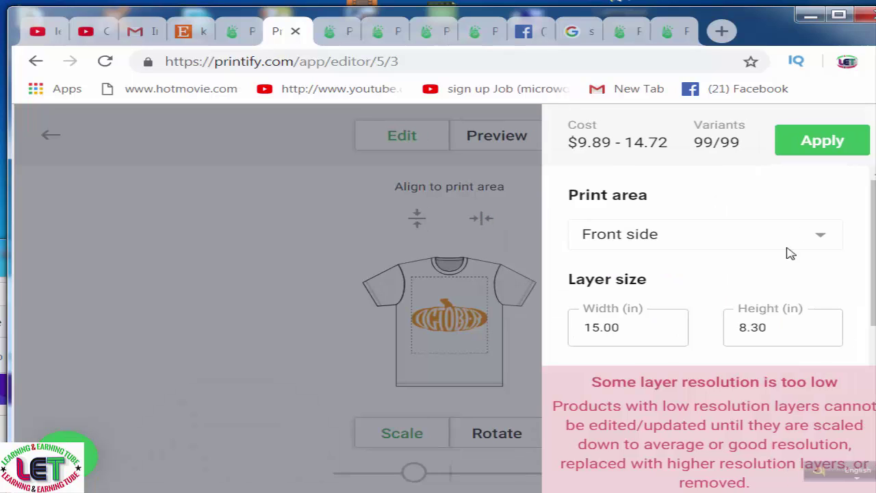
{"action": "left_click", "coordinate": [821, 149]}
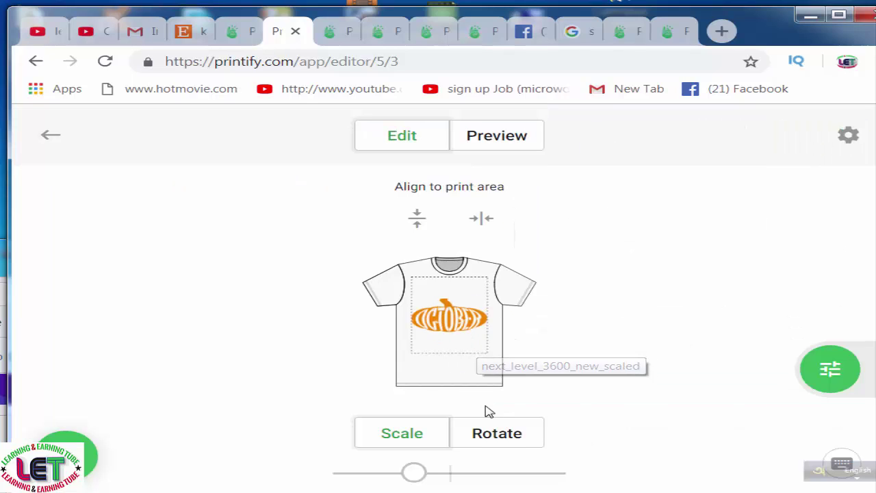
Toggle the slider between Rotate and Scale, then return to the welcome page tab
{"action": "left_click", "coordinate": [495, 437]}
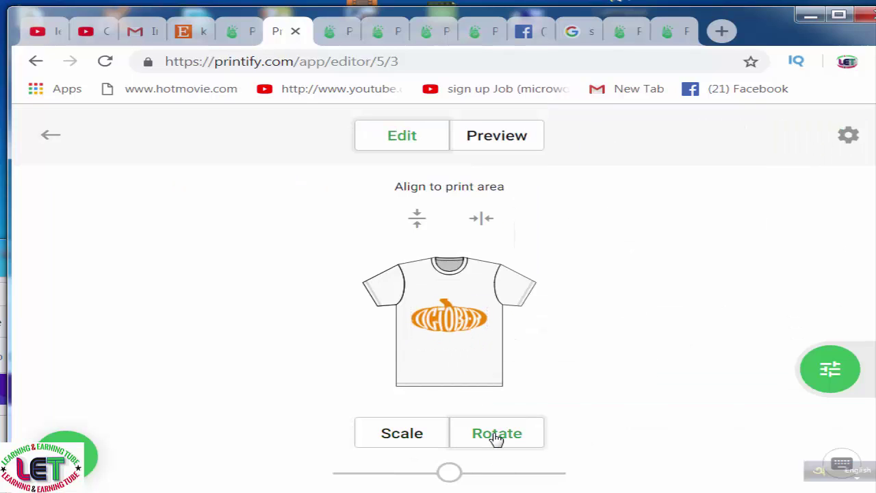
{"action": "left_click", "coordinate": [419, 440]}
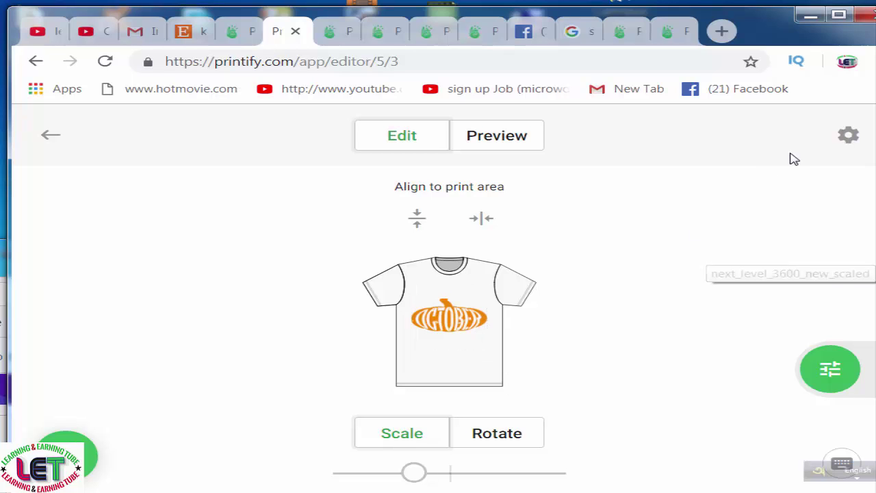
{"action": "left_click", "coordinate": [494, 43]}
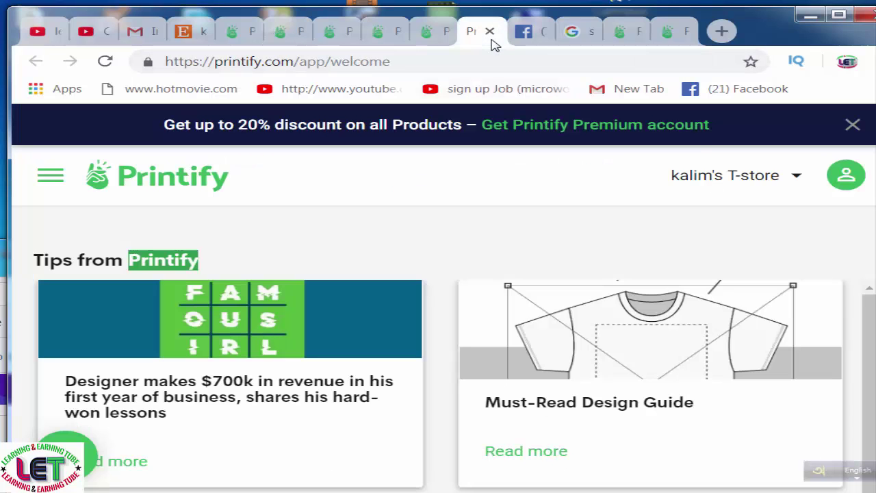
Go to My Stores from the account menu and start connecting the store to a sales channel
{"action": "left_click", "coordinate": [849, 178]}
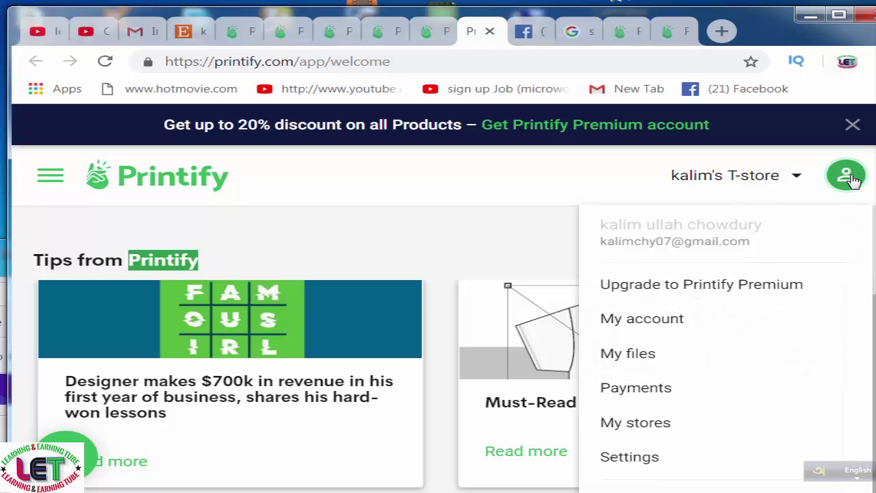
{"action": "left_click", "coordinate": [661, 428]}
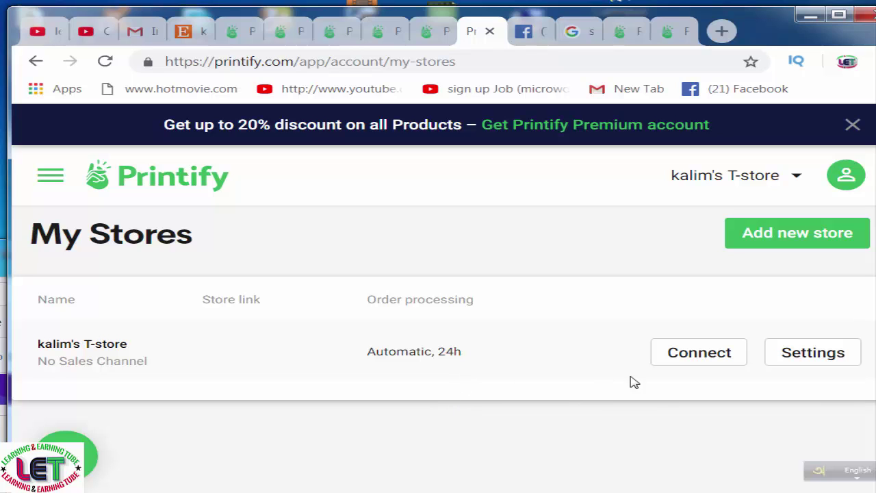
{"action": "left_click", "coordinate": [708, 360]}
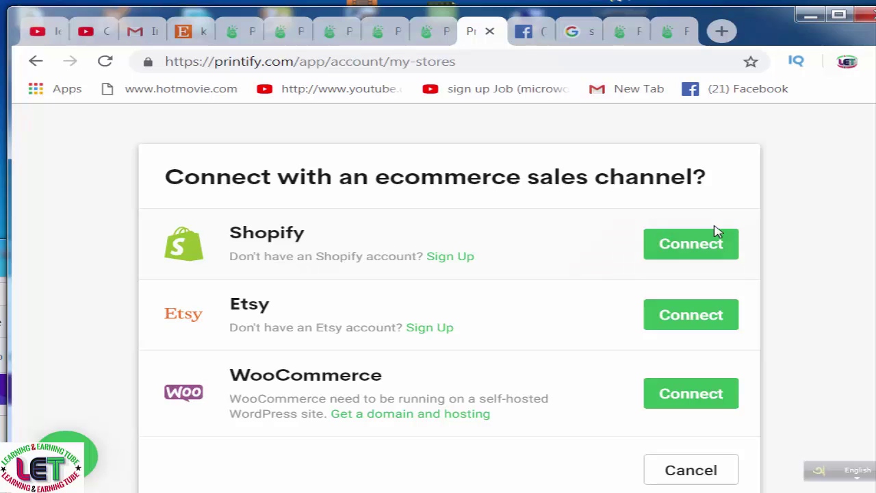
Choose WooCommerce as the channel and copy the Etsy profile page address
{"action": "left_click", "coordinate": [699, 325]}
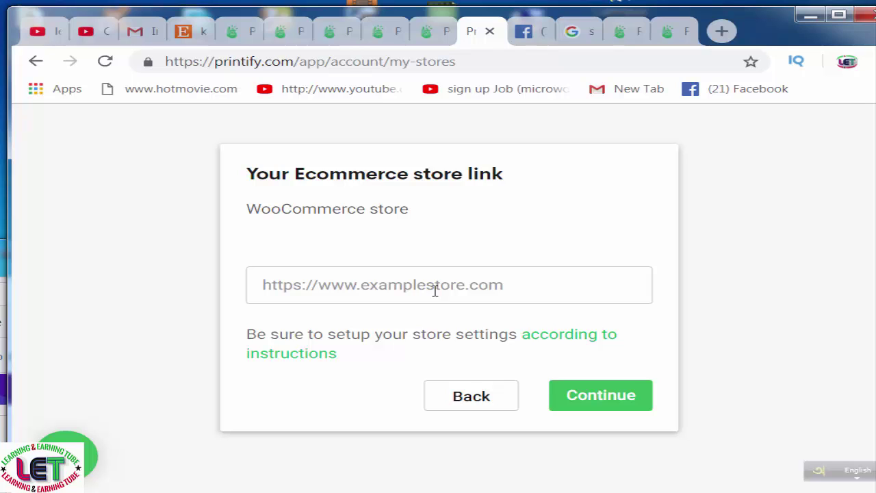
{"action": "left_click", "coordinate": [199, 32]}
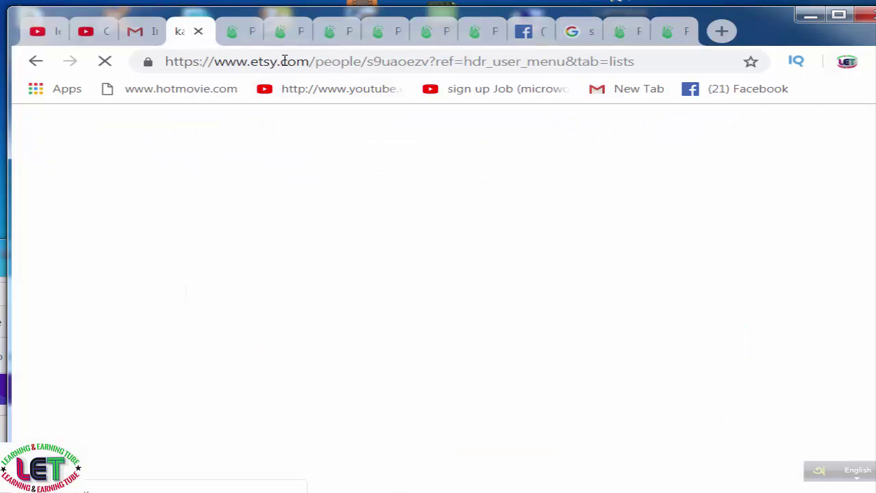
{"action": "left_click", "coordinate": [306, 63]}
{"action": "right_click", "coordinate": [304, 69]}
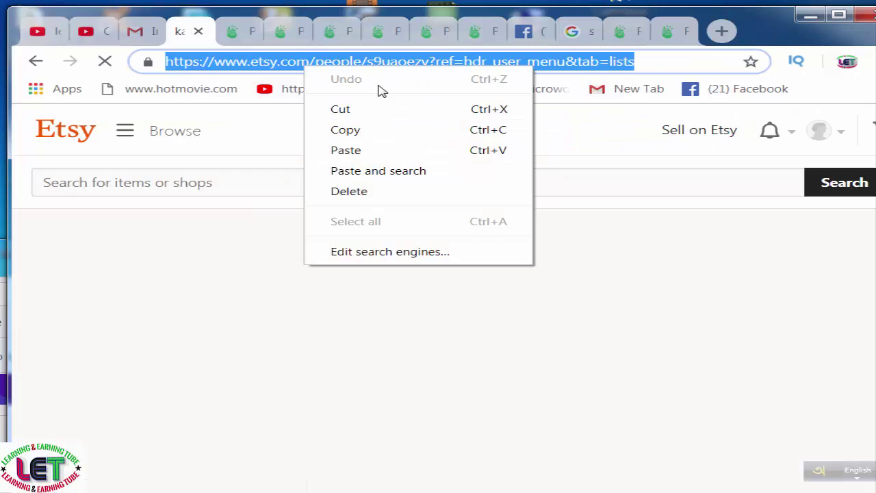
{"action": "left_click", "coordinate": [355, 135]}
Paste the Etsy address into the WooCommerce store link field and continue
{"action": "left_click", "coordinate": [493, 34]}
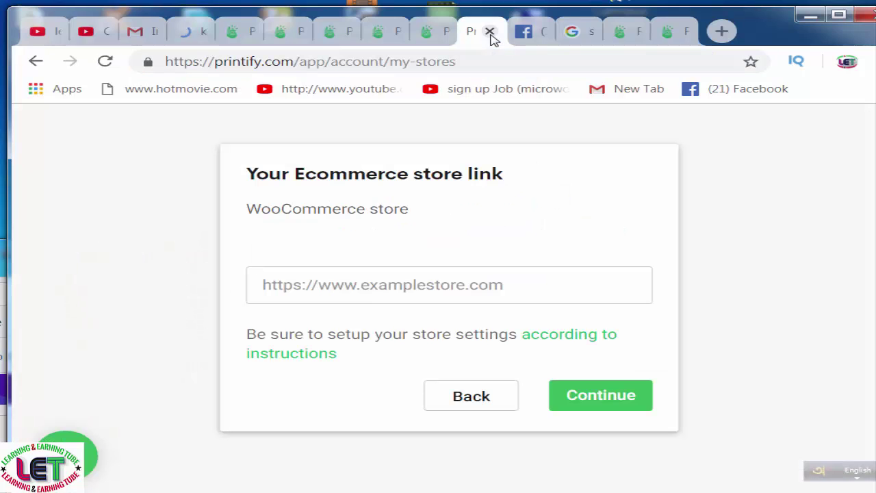
{"action": "left_click", "coordinate": [390, 287]}
{"action": "right_click", "coordinate": [457, 294]}
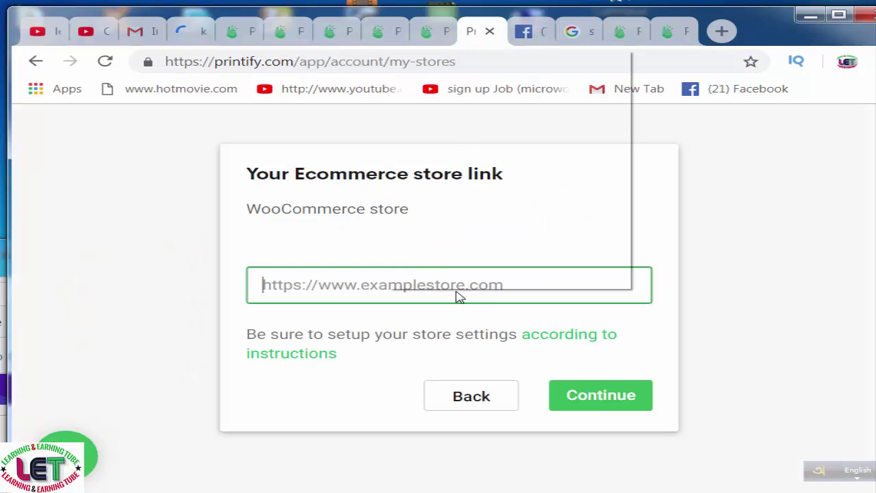
{"action": "left_click", "coordinate": [438, 154]}
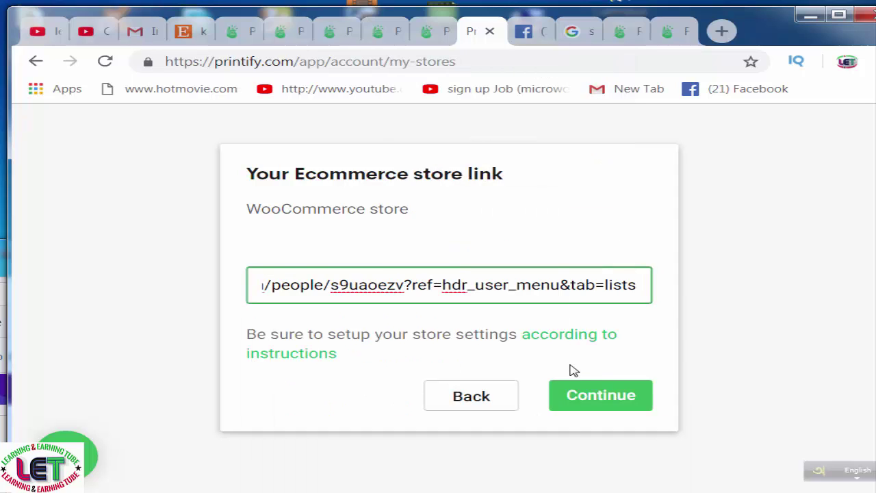
{"action": "left_click", "coordinate": [581, 401]}
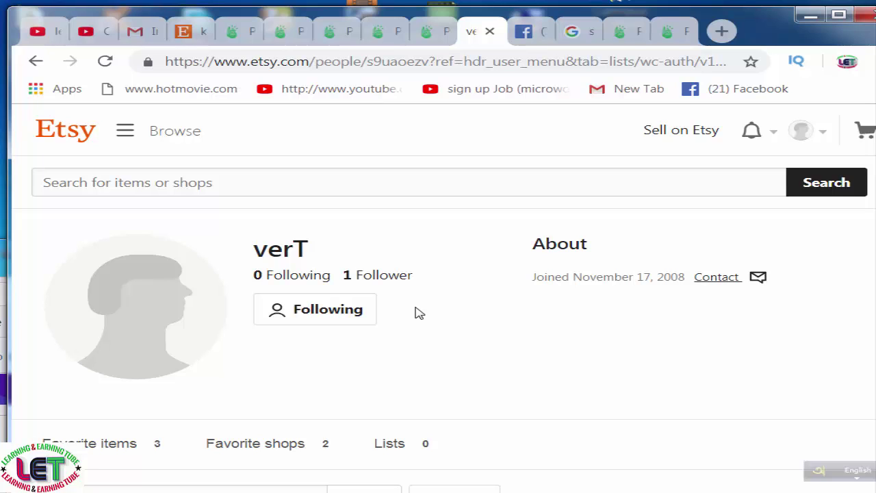
Look through the Etsy profile's favourite items and footer, then return to the Printify products tab
{"action": "scroll", "coordinate": [417, 313], "scroll_direction": "down", "scroll_amount": 3}
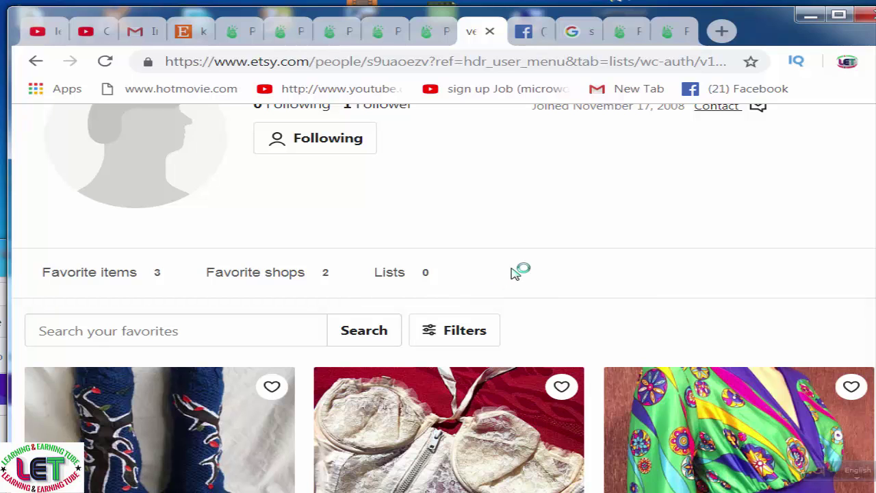
{"action": "scroll", "coordinate": [515, 274], "scroll_direction": "down", "scroll_amount": 6}
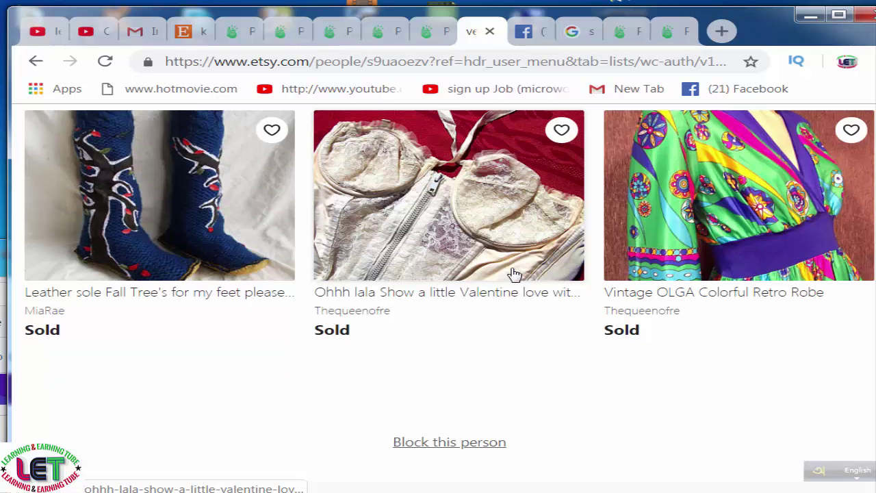
{"action": "scroll", "coordinate": [514, 274], "scroll_direction": "down", "scroll_amount": 5}
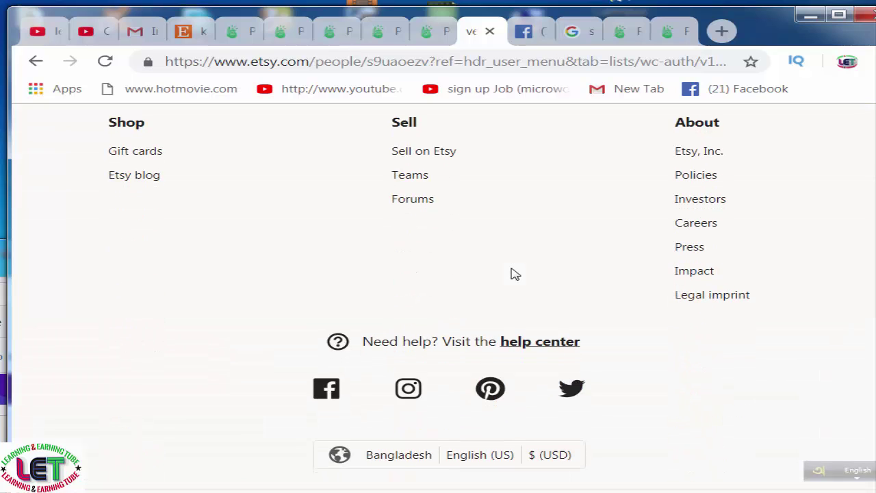
{"action": "scroll", "coordinate": [514, 274], "scroll_direction": "down", "scroll_amount": 2}
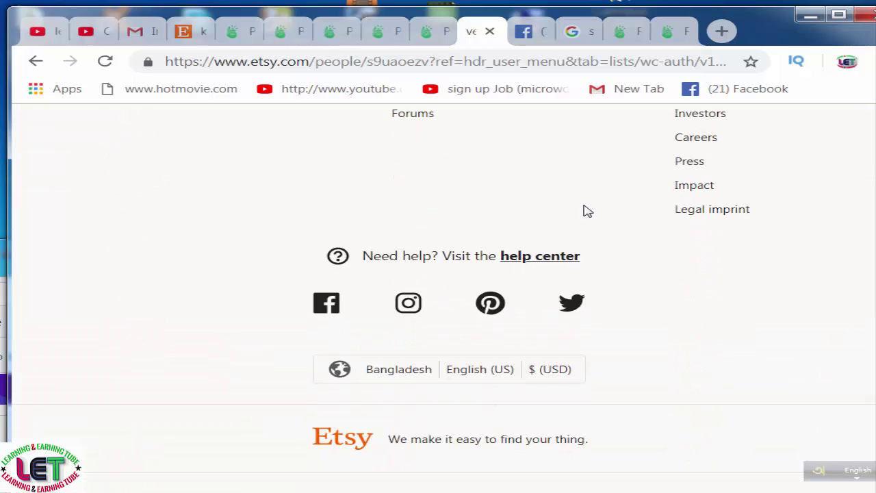
{"action": "scroll", "coordinate": [587, 226], "scroll_direction": "up", "scroll_amount": 8}
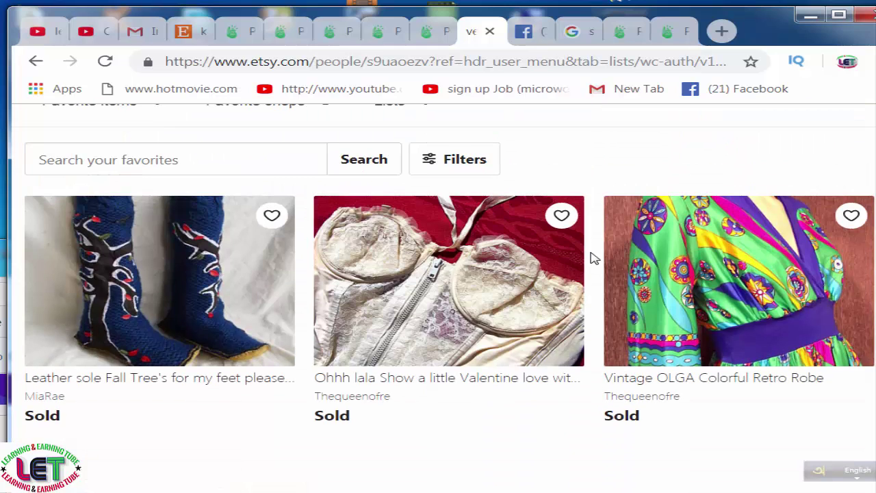
{"action": "scroll", "coordinate": [594, 258], "scroll_direction": "up", "scroll_amount": 5}
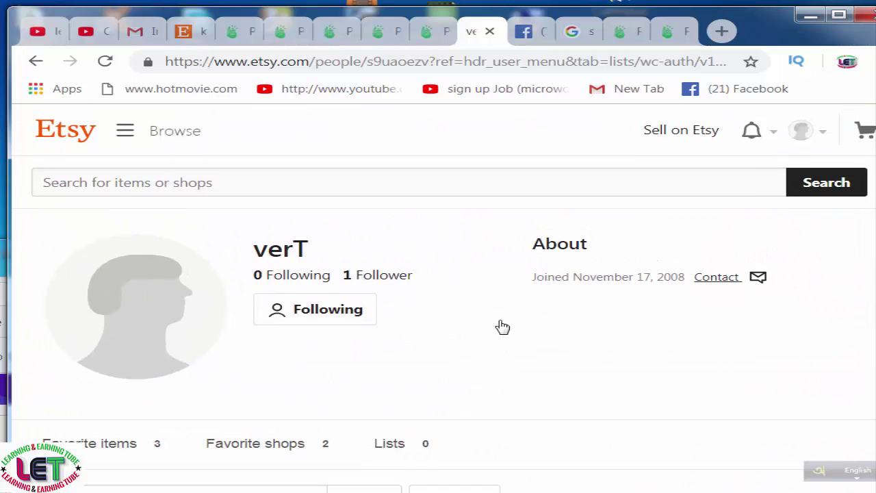
{"action": "left_click", "coordinate": [436, 36]}
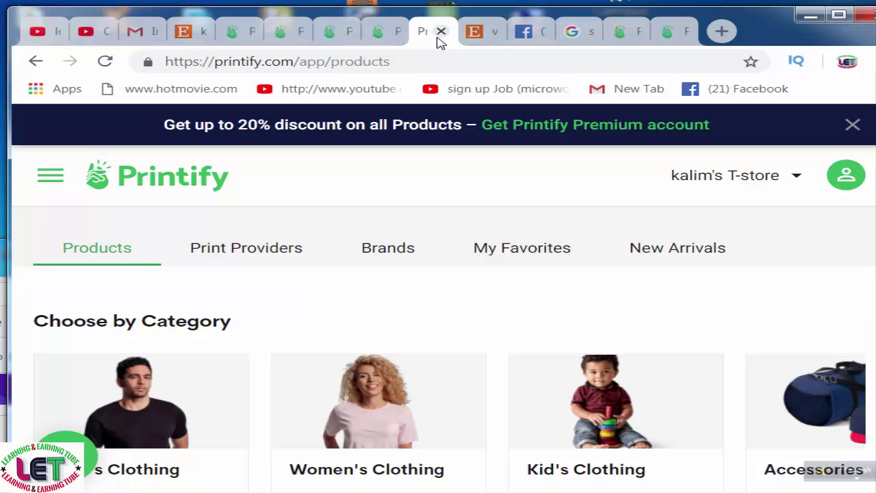
Browse the T-shirt listings down to the Men's Tri-Blend V-Neck T-Shirt and open the account menu
{"action": "scroll", "coordinate": [667, 334], "scroll_direction": "down", "scroll_amount": 3}
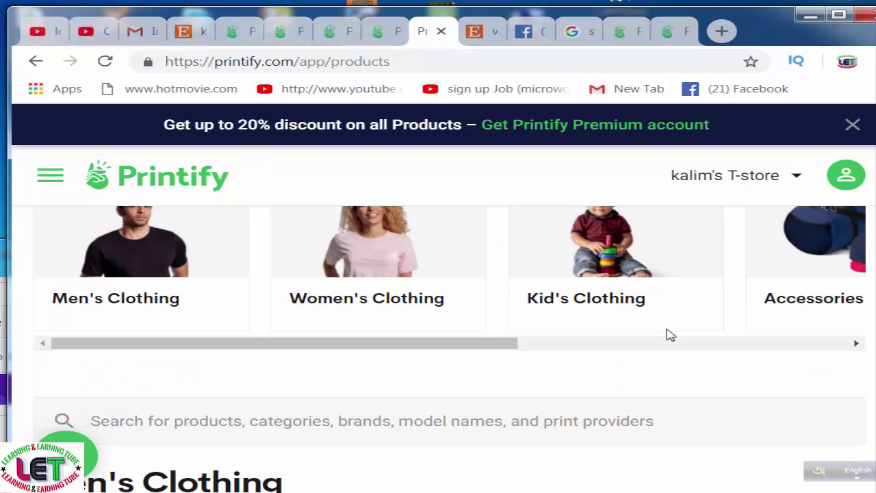
{"action": "scroll", "coordinate": [670, 335], "scroll_direction": "down", "scroll_amount": 6}
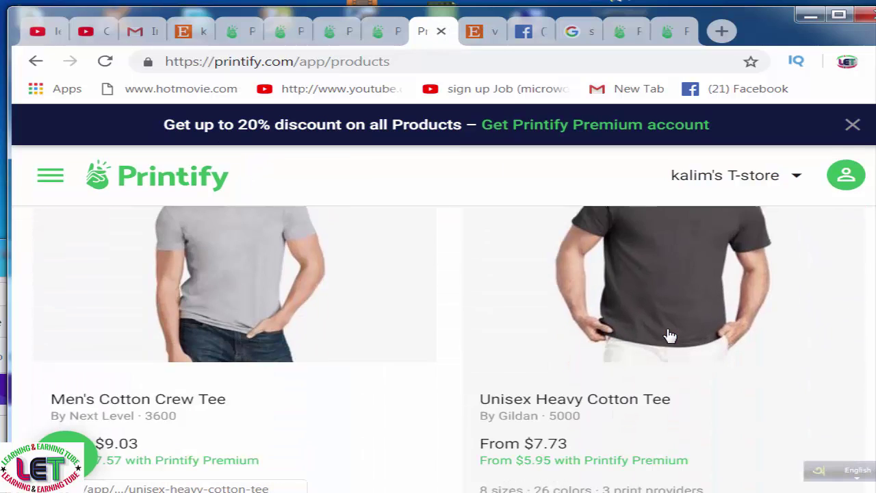
{"action": "scroll", "coordinate": [670, 335], "scroll_direction": "down", "scroll_amount": 3}
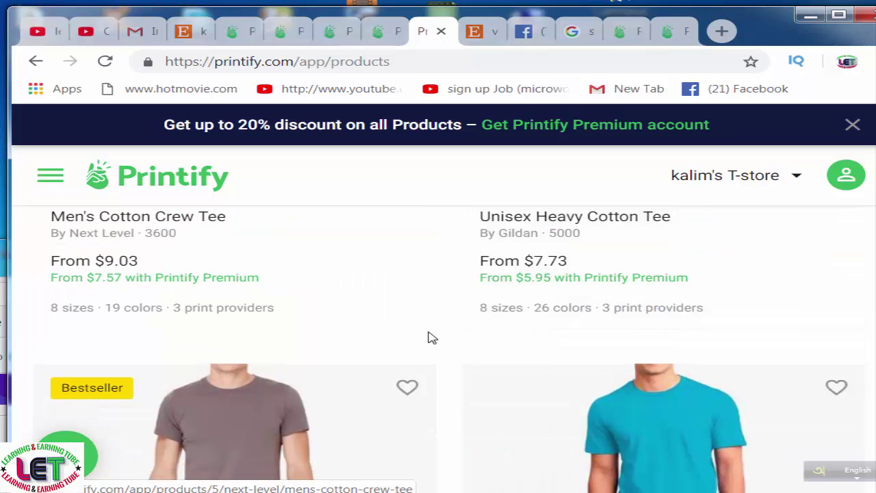
{"action": "scroll", "coordinate": [629, 394], "scroll_direction": "down", "scroll_amount": 2}
{"action": "scroll", "coordinate": [632, 395], "scroll_direction": "down", "scroll_amount": 12}
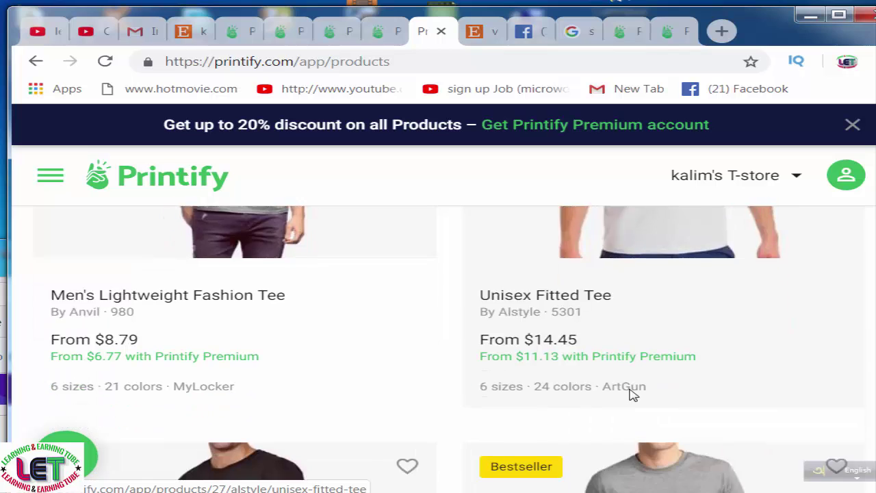
{"action": "scroll", "coordinate": [632, 395], "scroll_direction": "down", "scroll_amount": 12}
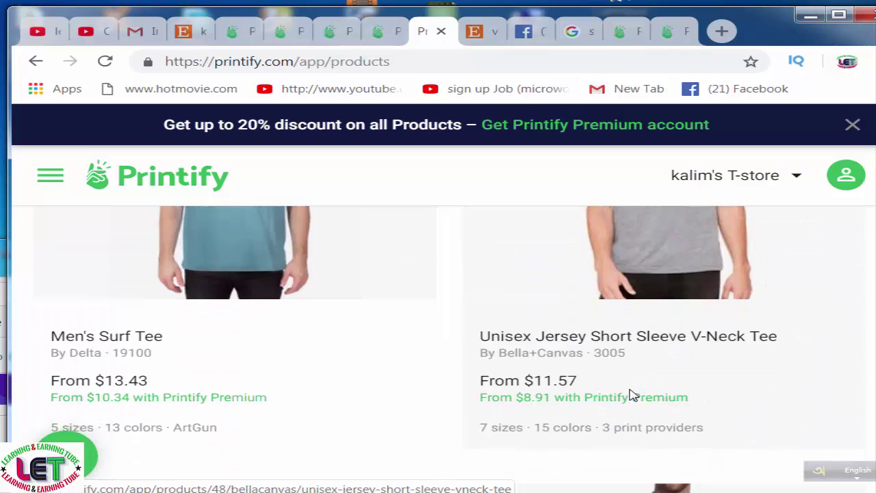
{"action": "scroll", "coordinate": [632, 395], "scroll_direction": "down", "scroll_amount": 8}
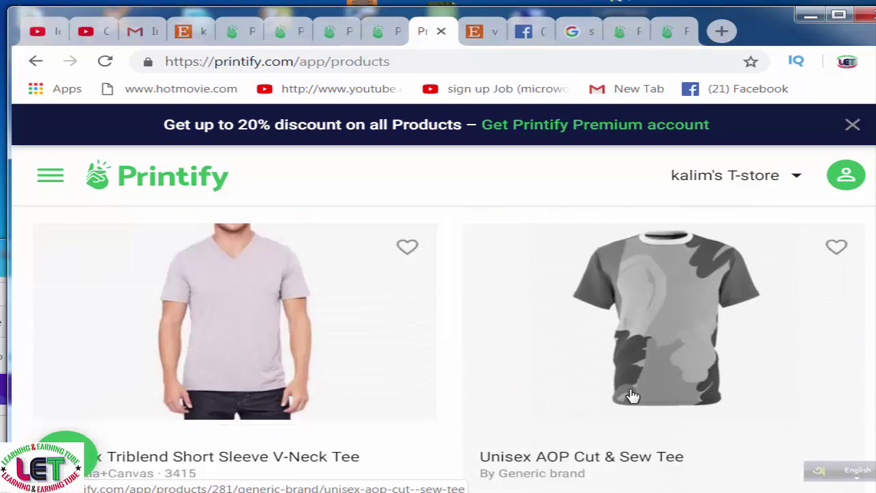
{"action": "scroll", "coordinate": [632, 396], "scroll_direction": "down", "scroll_amount": 10}
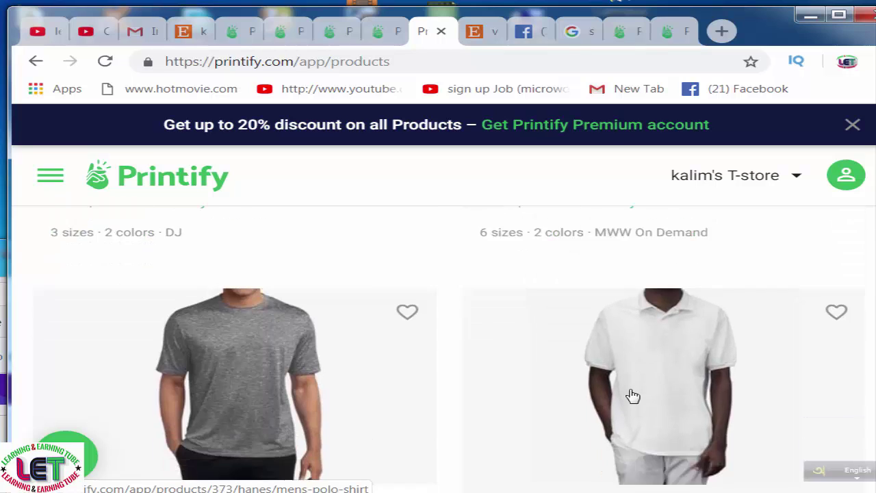
{"action": "left_click", "coordinate": [843, 176]}
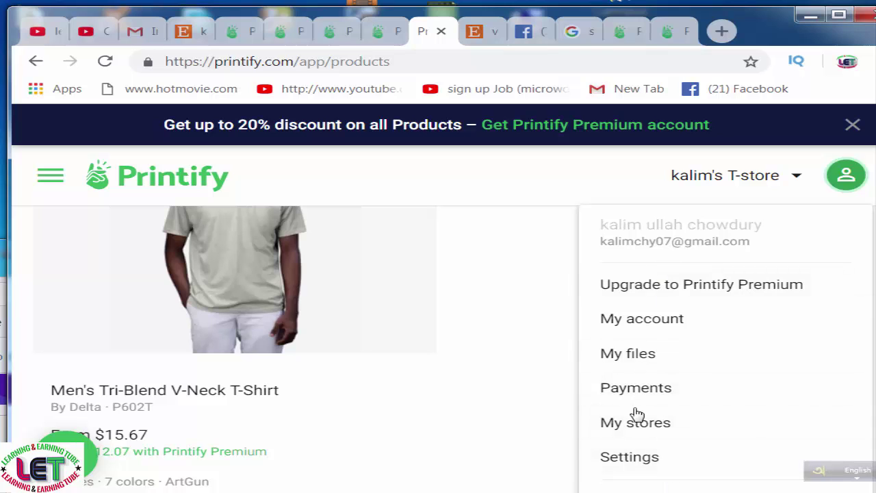
Go to account Settings and expand the Timezone list, currently (GMT+00:00) UTC
{"action": "left_click", "coordinate": [629, 460]}
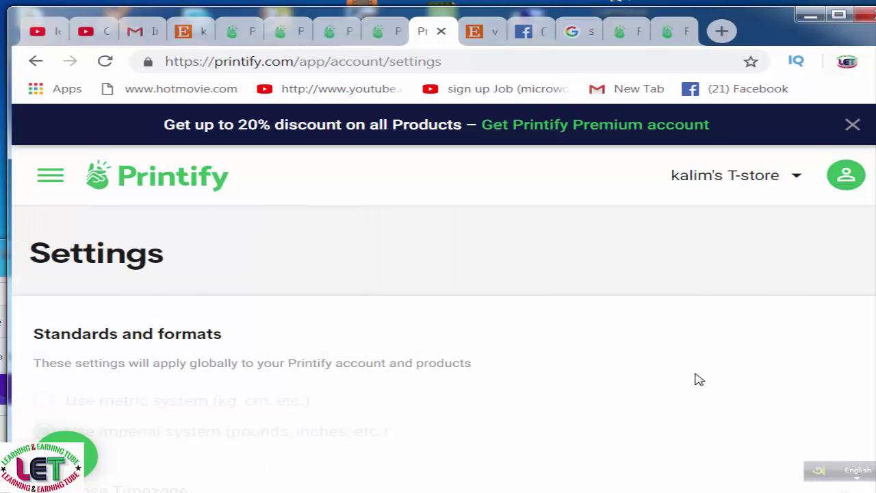
{"action": "scroll", "coordinate": [305, 395], "scroll_direction": "down", "scroll_amount": 2}
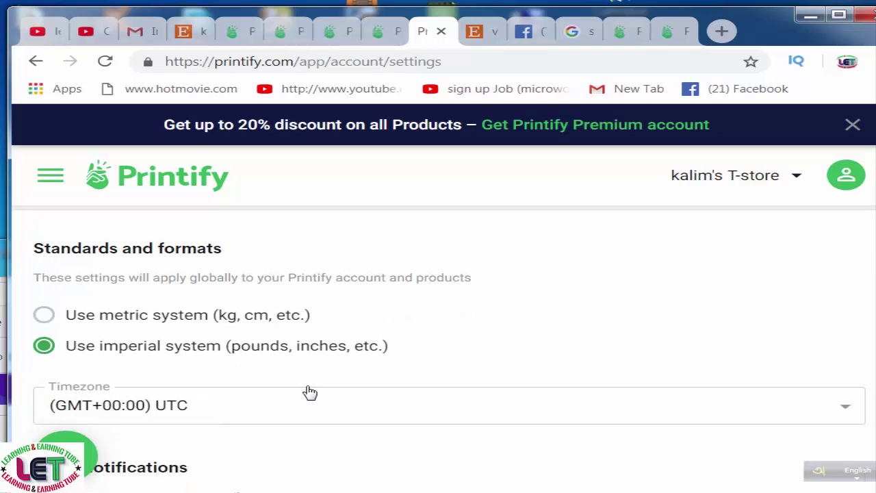
{"action": "scroll", "coordinate": [308, 390], "scroll_direction": "down", "scroll_amount": 1}
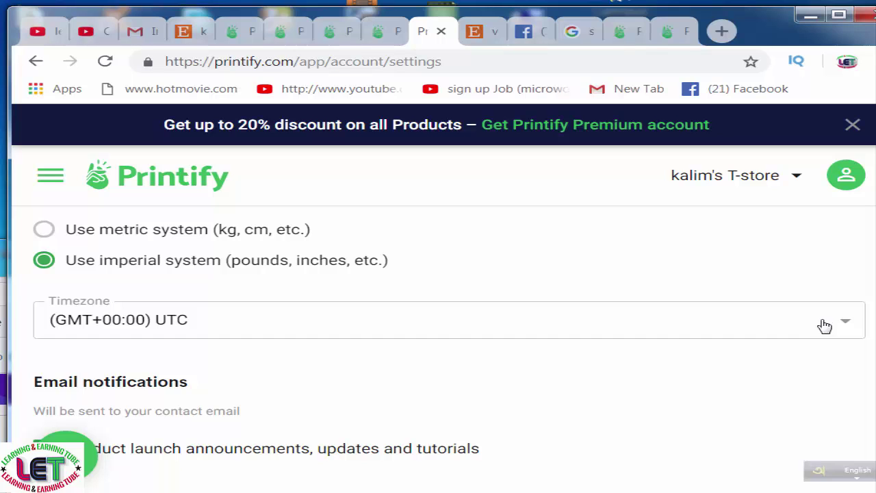
{"action": "left_click", "coordinate": [844, 324]}
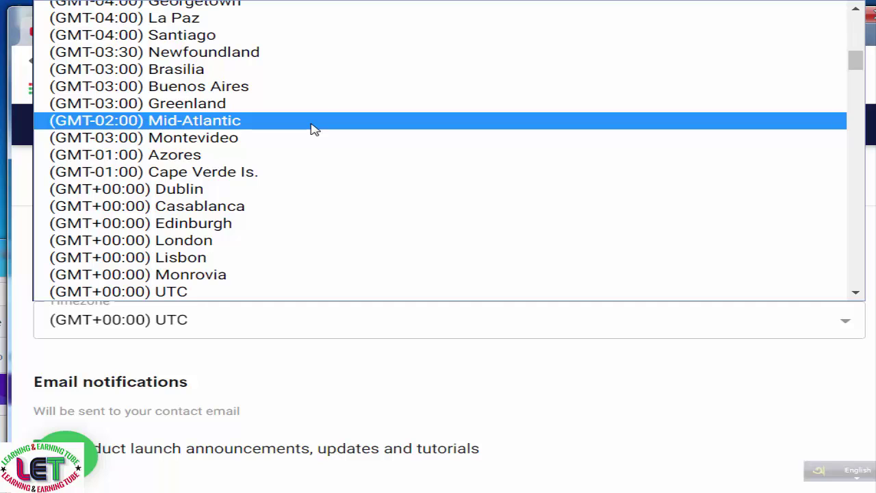
Select (GMT+06:00) Dhaka from the timezone list
{"action": "scroll", "coordinate": [313, 129], "scroll_direction": "down", "scroll_amount": 3}
{"action": "scroll", "coordinate": [313, 129], "scroll_direction": "down", "scroll_amount": 20}
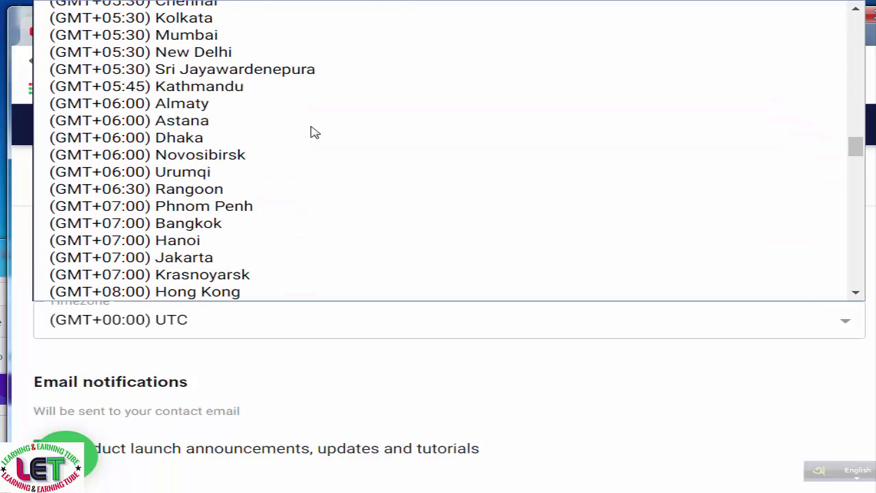
{"action": "left_click", "coordinate": [116, 139]}
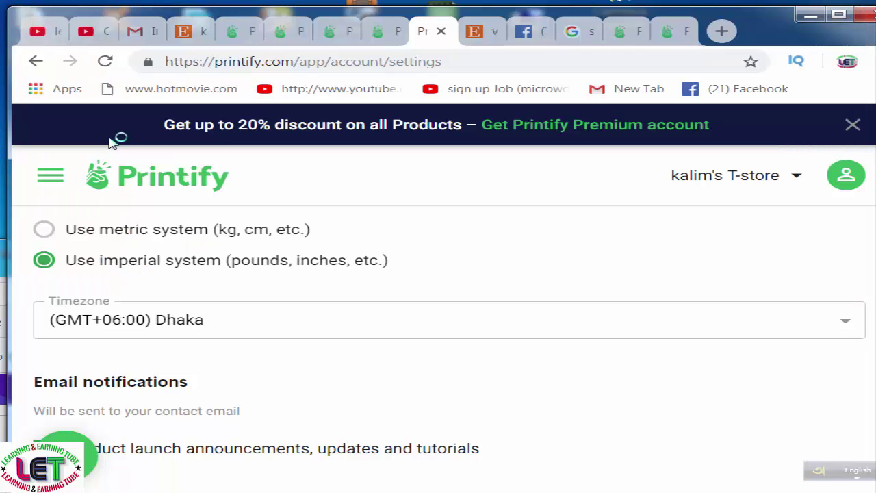
Review the Settings page down to the personal data section and reopen the account menu
{"action": "scroll", "coordinate": [684, 387], "scroll_direction": "down", "scroll_amount": 3}
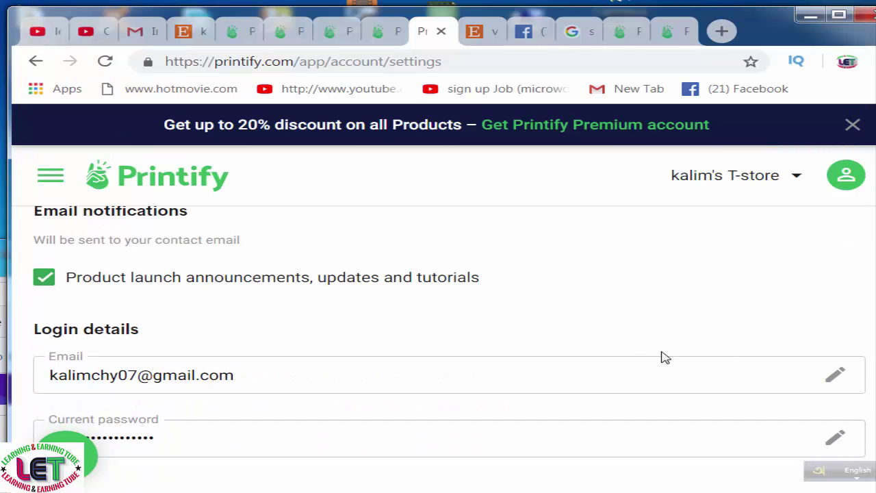
{"action": "scroll", "coordinate": [631, 361], "scroll_direction": "up", "scroll_amount": 1}
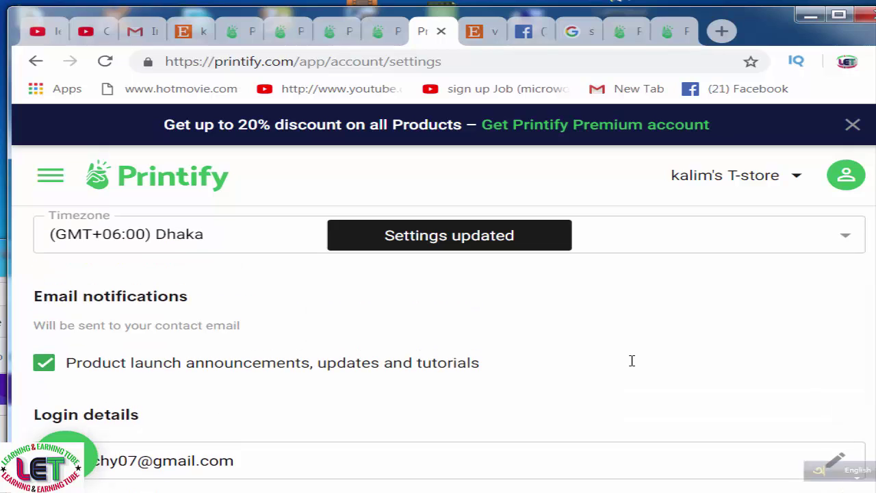
{"action": "scroll", "coordinate": [632, 360], "scroll_direction": "down", "scroll_amount": 1}
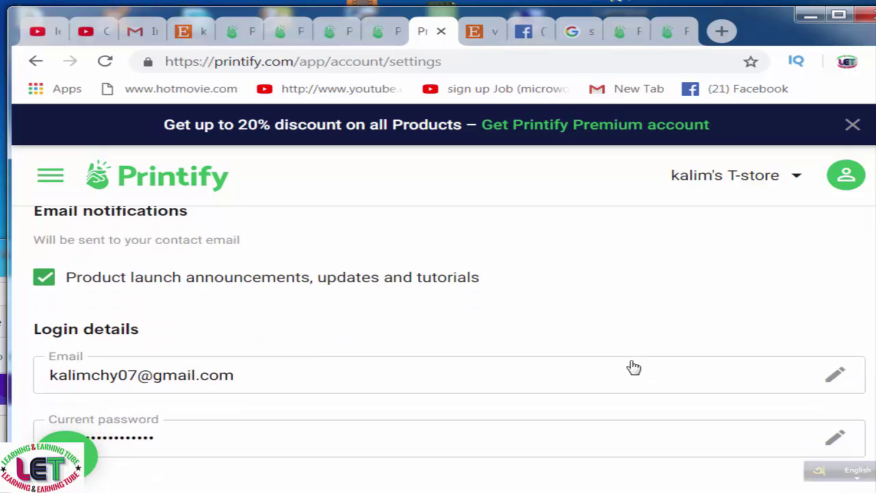
{"action": "scroll", "coordinate": [448, 354], "scroll_direction": "down", "scroll_amount": 1}
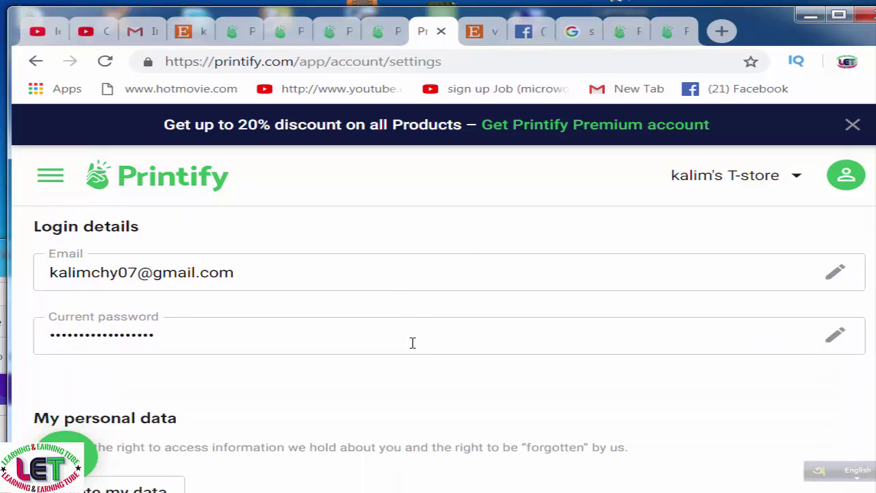
{"action": "scroll", "coordinate": [411, 345], "scroll_direction": "down", "scroll_amount": 1}
{"action": "scroll", "coordinate": [560, 315], "scroll_direction": "down", "scroll_amount": 1}
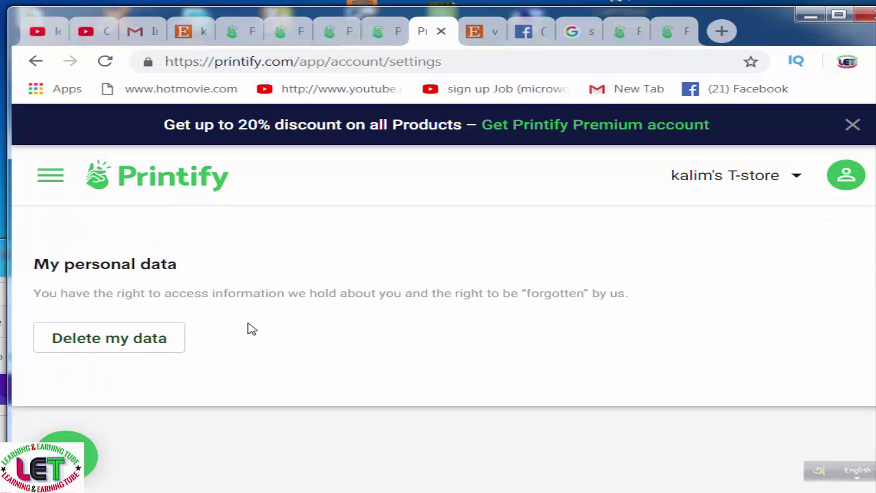
{"action": "scroll", "coordinate": [586, 333], "scroll_direction": "up", "scroll_amount": 1}
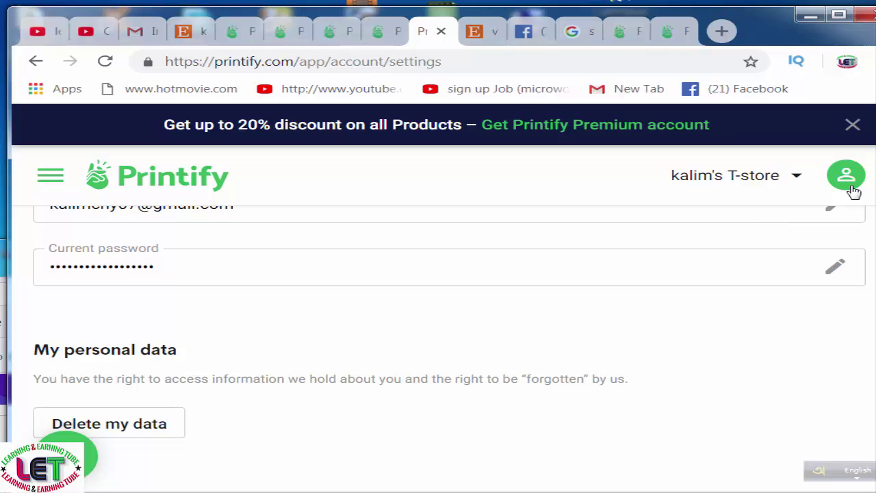
{"action": "left_click", "coordinate": [845, 176]}
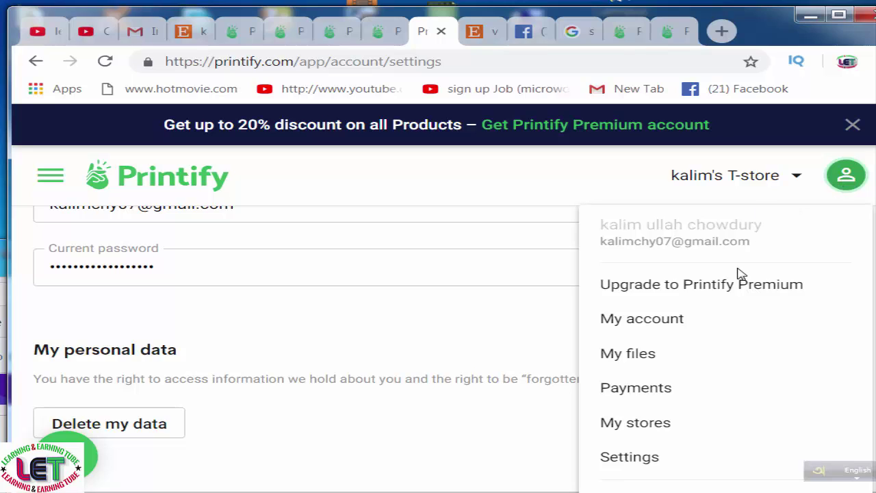
Switch tabs back to the T-shirt editor showing the OCTOBER pumpkin design
{"action": "left_click", "coordinate": [252, 38]}
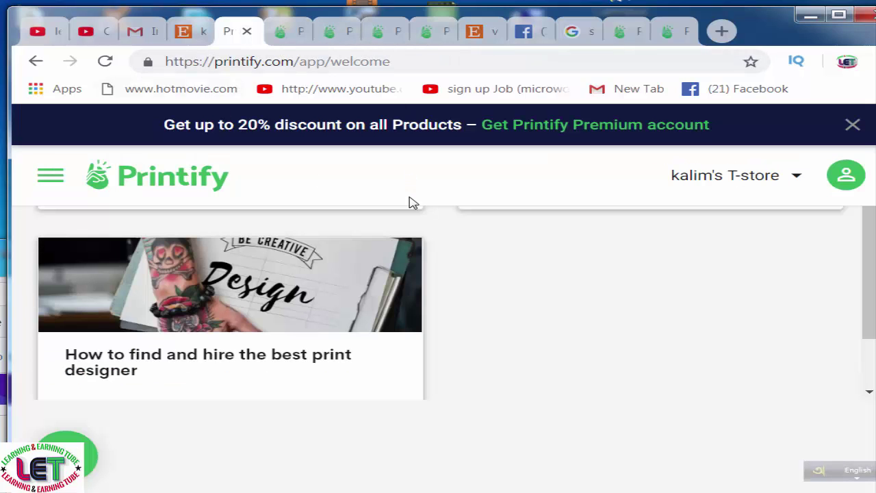
{"action": "left_click", "coordinate": [299, 33]}
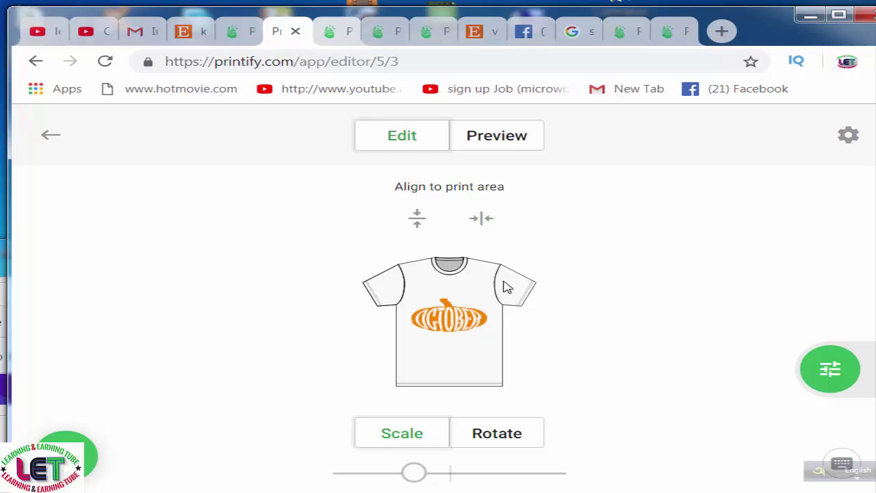
Replace the OCTOBER print with USA.png from My Files and apply it, then move to YouTube
{"action": "left_click", "coordinate": [342, 32]}
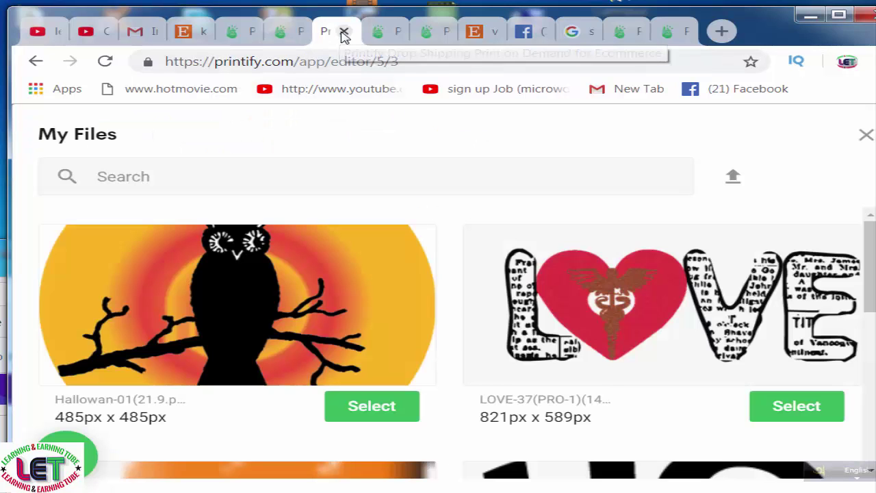
{"action": "scroll", "coordinate": [698, 371], "scroll_direction": "down", "scroll_amount": 7}
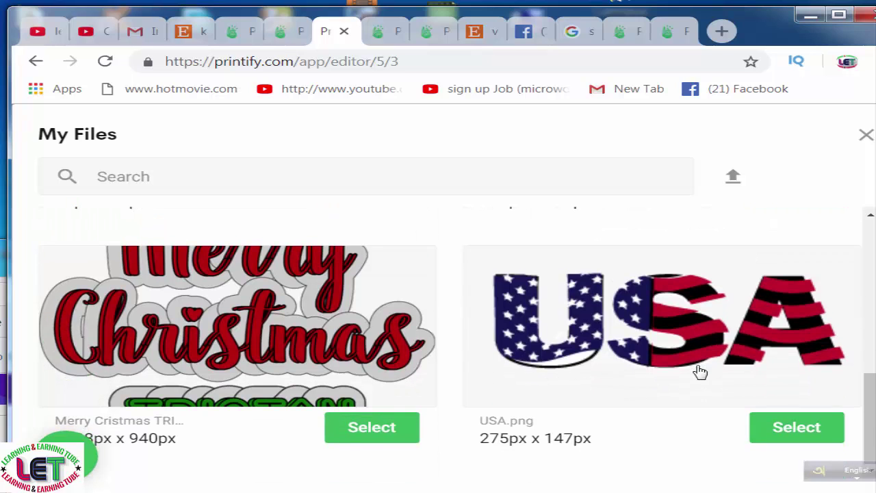
{"action": "left_click", "coordinate": [784, 429]}
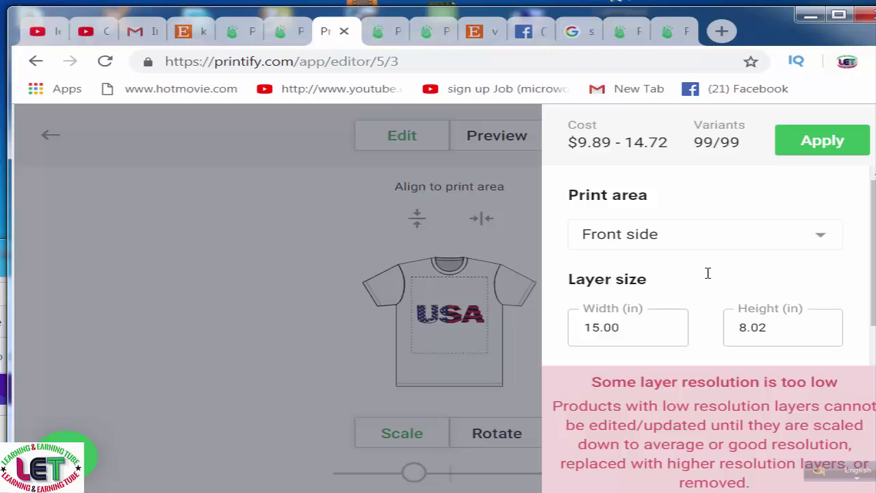
{"action": "left_click", "coordinate": [813, 143]}
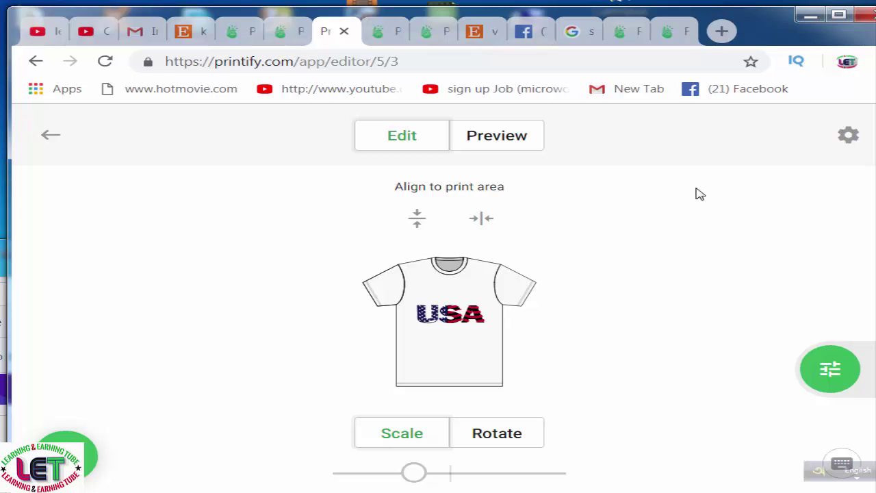
{"action": "left_click", "coordinate": [98, 33]}
Show the channel's Videos page and scroll down to older uploads like the Subscribe Button video
{"action": "left_click", "coordinate": [48, 34]}
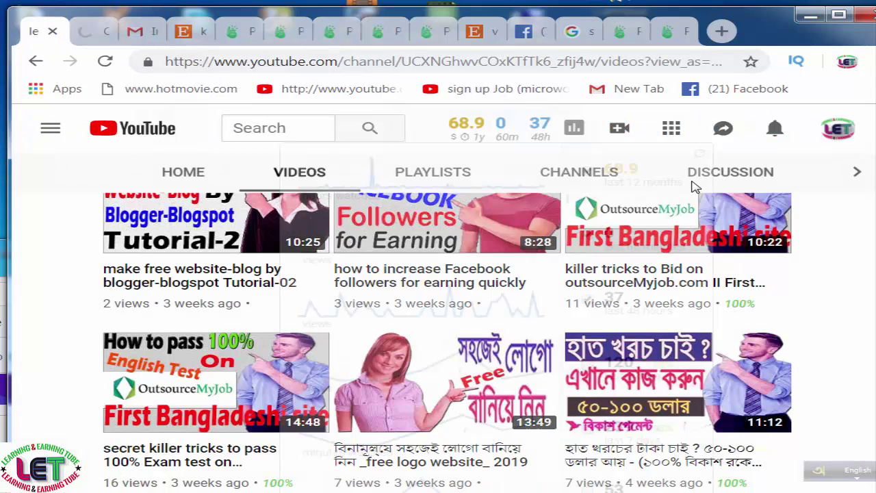
{"action": "scroll", "coordinate": [835, 299], "scroll_direction": "down", "scroll_amount": 9}
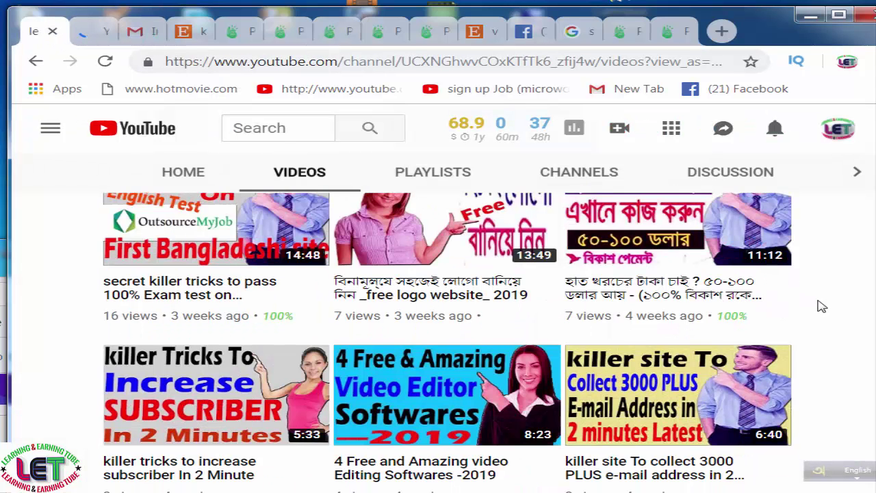
{"action": "scroll", "coordinate": [805, 315], "scroll_direction": "down", "scroll_amount": 1}
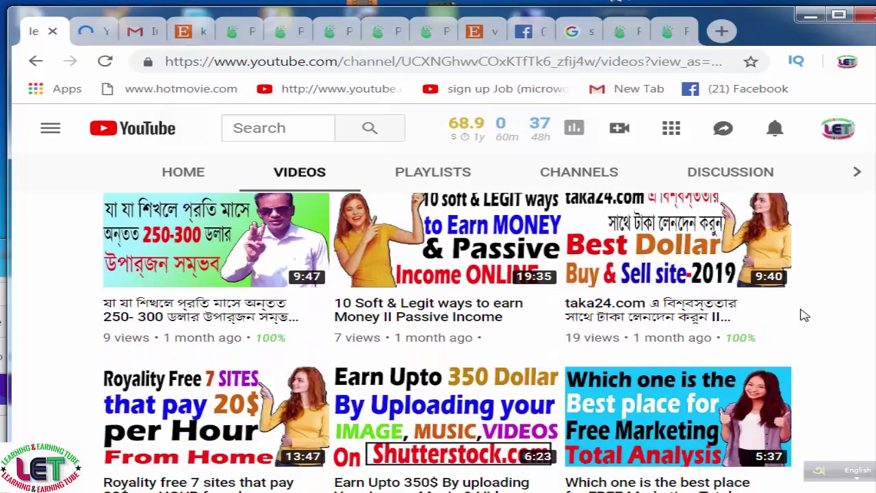
{"action": "scroll", "coordinate": [804, 316], "scroll_direction": "down", "scroll_amount": 5}
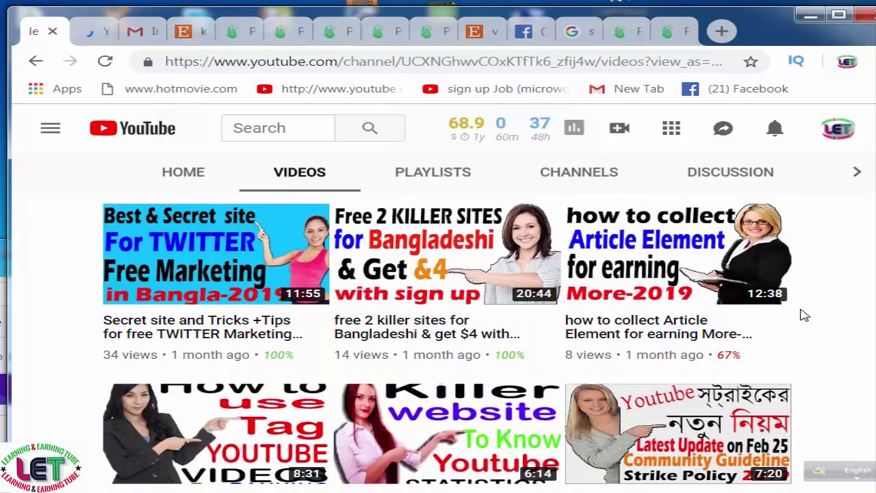
{"action": "scroll", "coordinate": [805, 316], "scroll_direction": "down", "scroll_amount": 2}
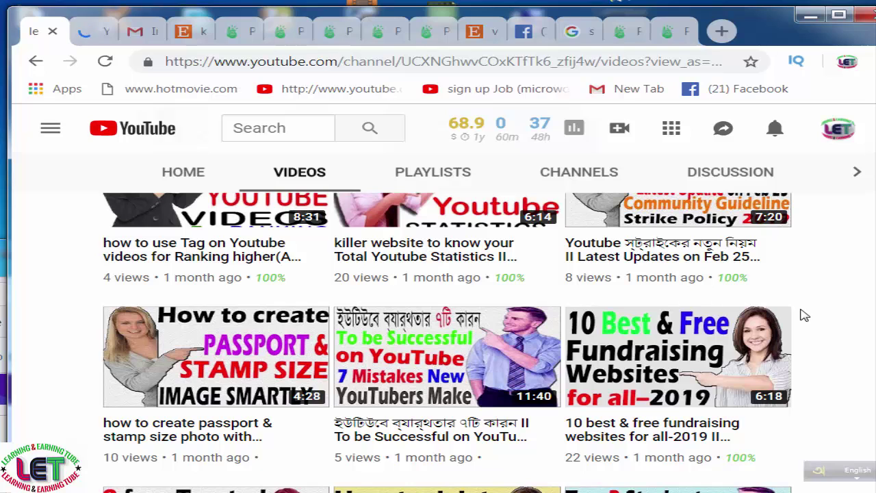
{"action": "scroll", "coordinate": [804, 316], "scroll_direction": "down", "scroll_amount": 2}
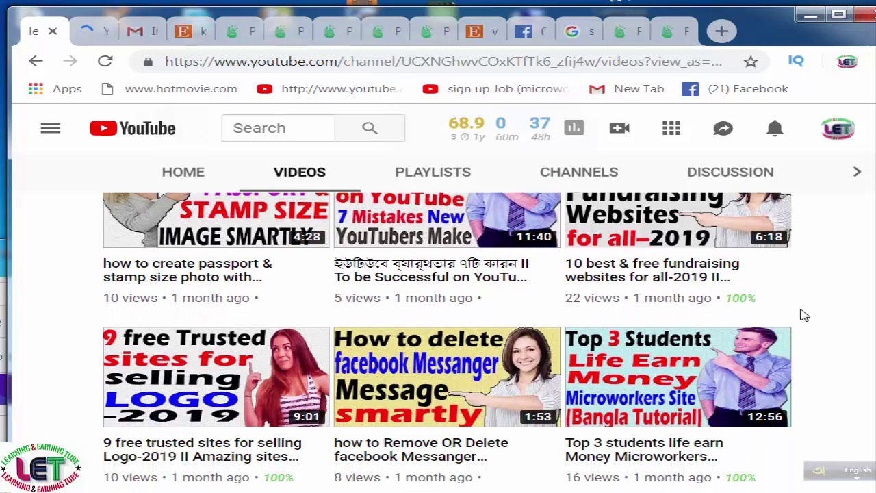
{"action": "scroll", "coordinate": [805, 316], "scroll_direction": "down", "scroll_amount": 5}
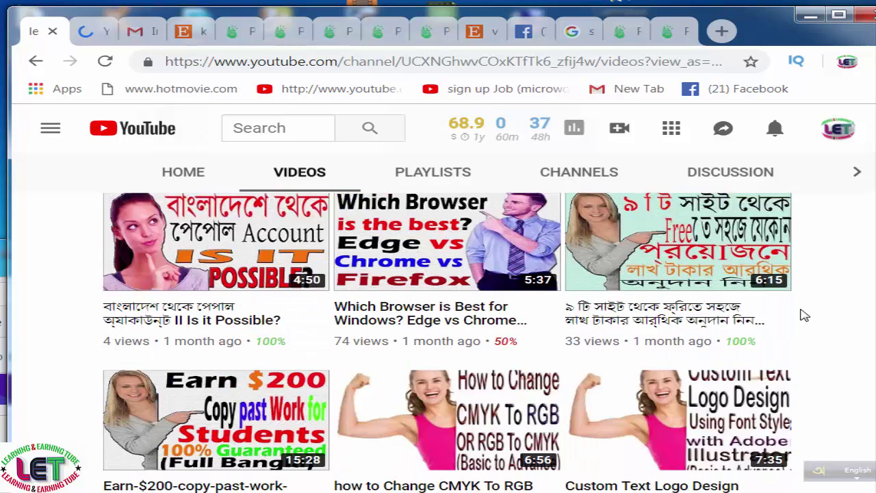
{"action": "scroll", "coordinate": [805, 315], "scroll_direction": "down", "scroll_amount": 5}
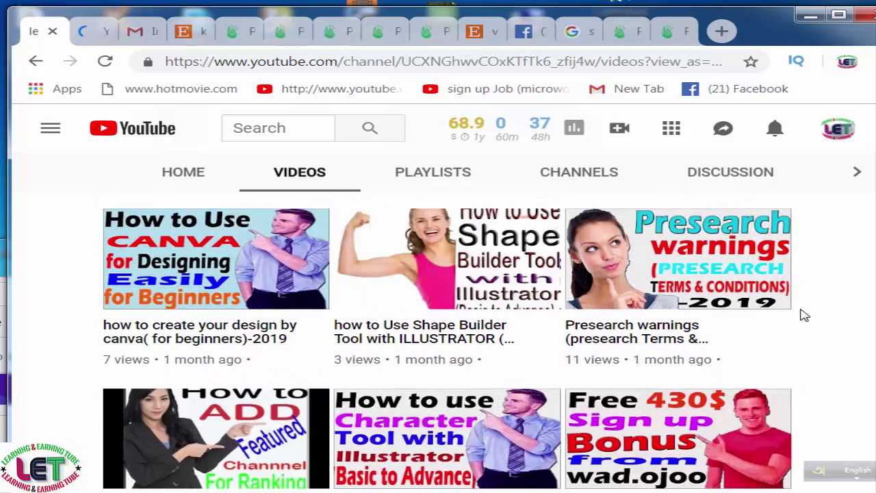
{"action": "scroll", "coordinate": [805, 315], "scroll_direction": "down", "scroll_amount": 4}
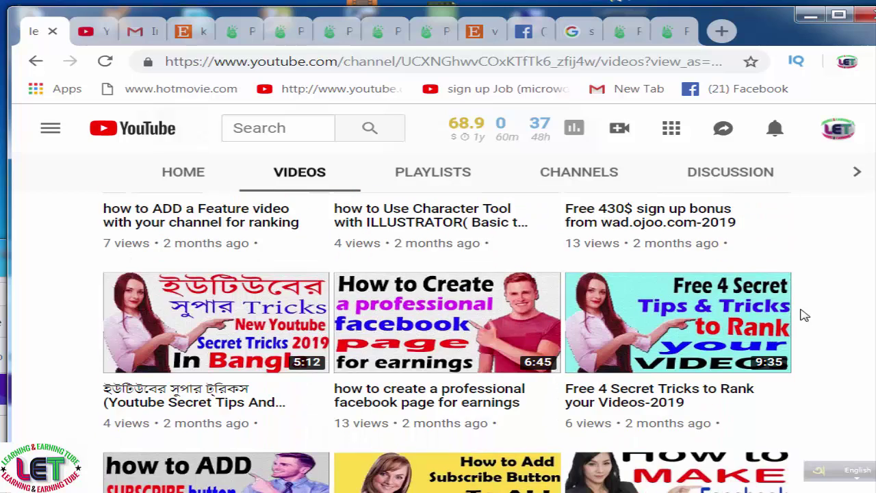
{"action": "scroll", "coordinate": [805, 316], "scroll_direction": "down", "scroll_amount": 3}
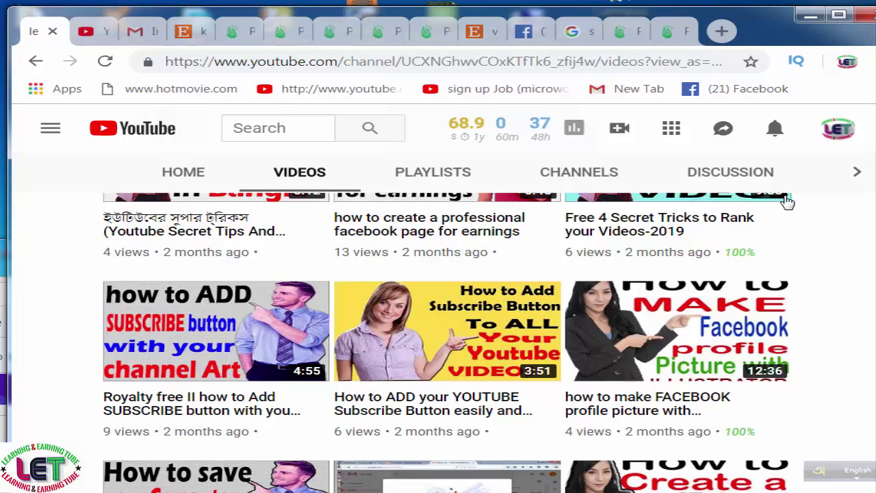